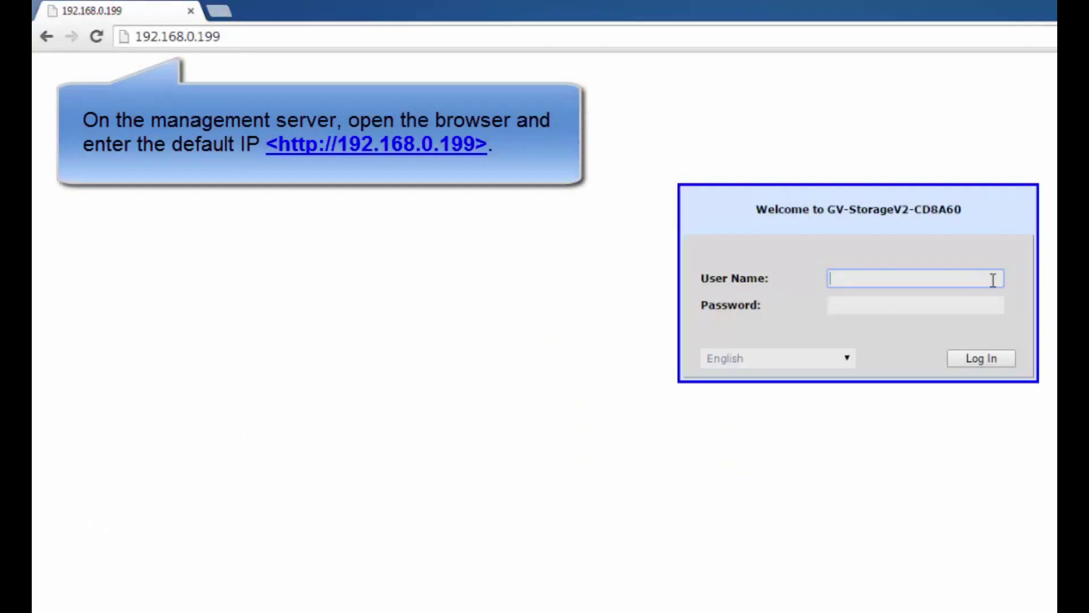
# Sign in with the default account and open Volume Configuration's empty RAID Groups list
pyautogui.write('admin')
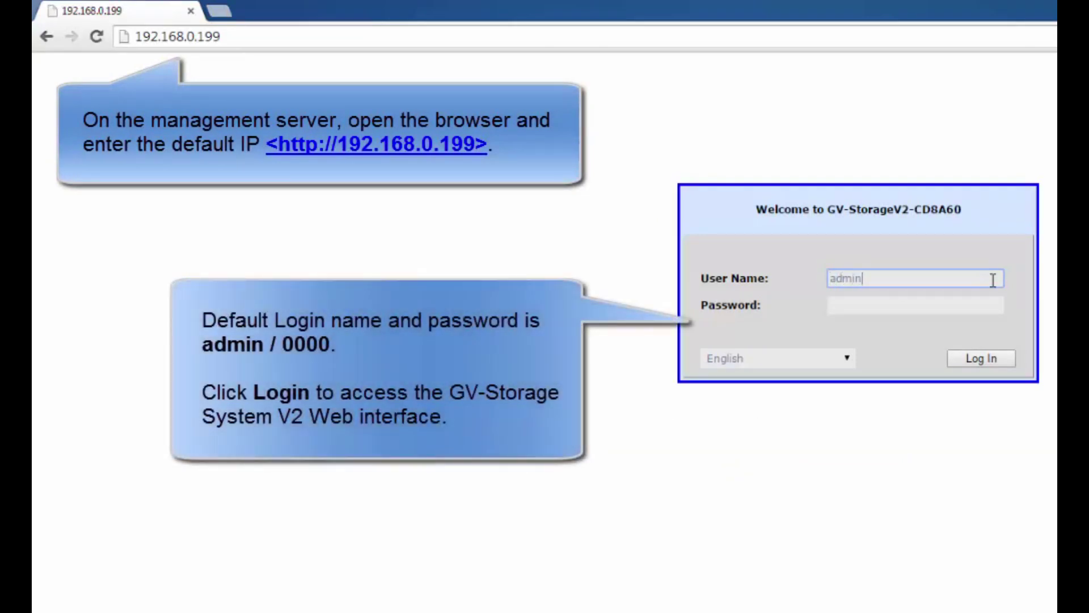
pyautogui.press('Tab')
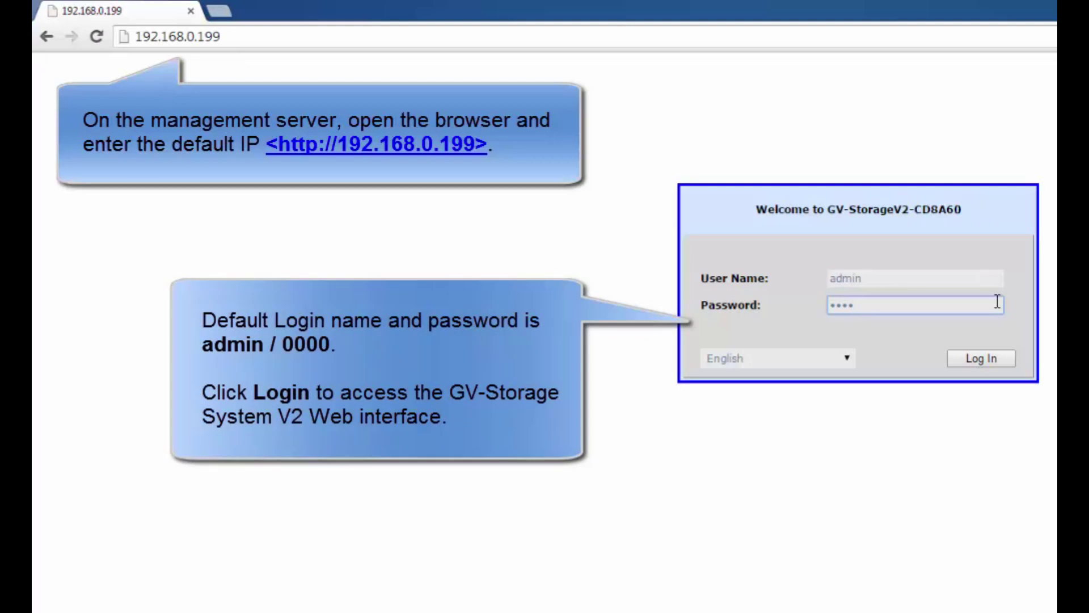
pyautogui.write('0000')
pyautogui.click(1009, 359)
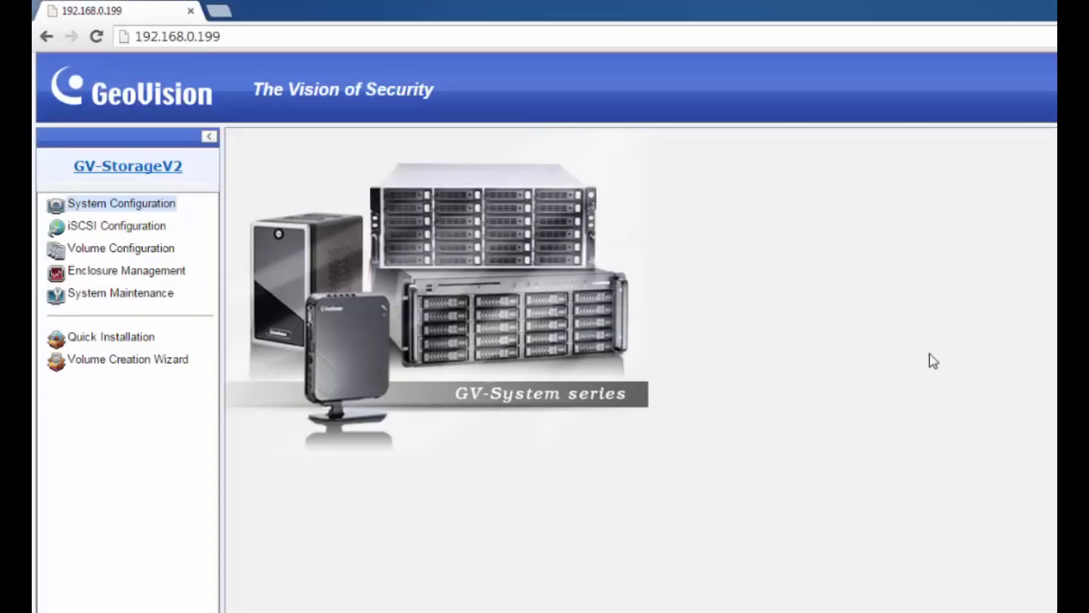
pyautogui.click(147, 255)
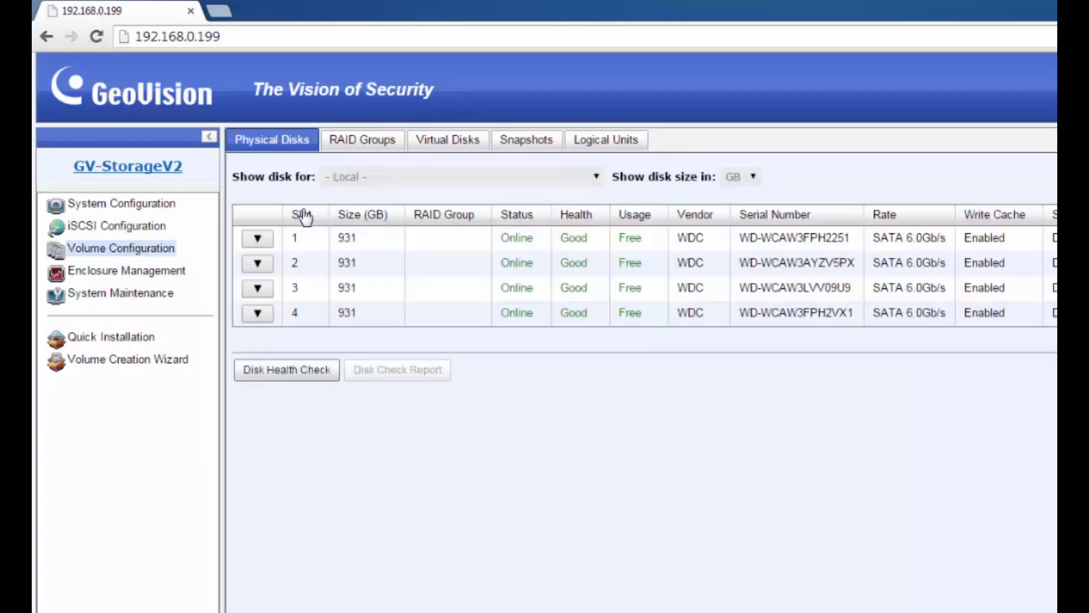
pyautogui.click(399, 148)
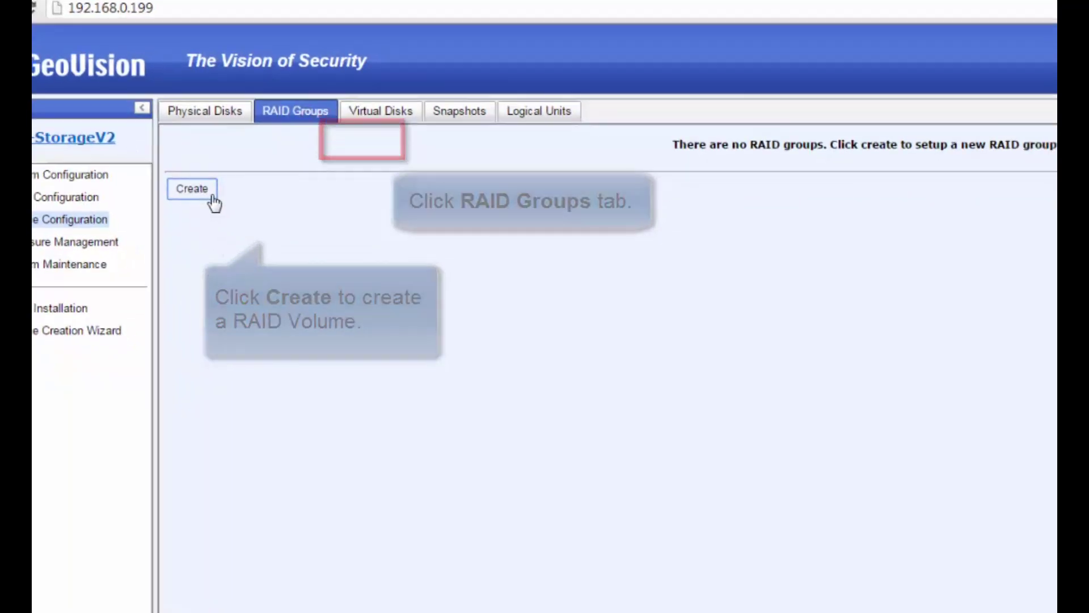
# Create RAID 5 group GV-RS-01 from the disks in slots 1–4 and confirm the summary
pyautogui.click(280, 229)
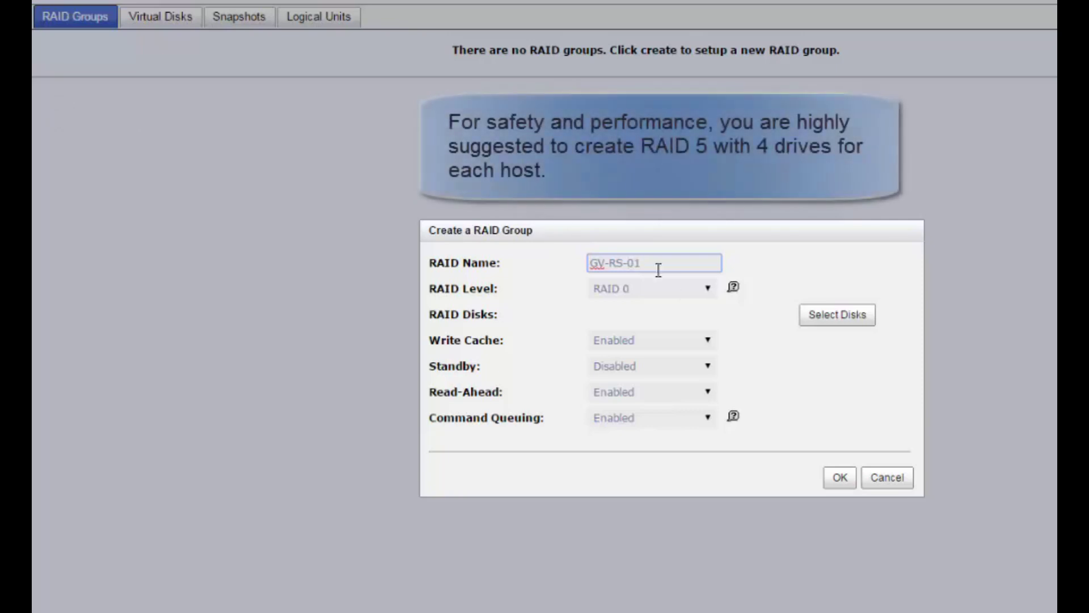
pyautogui.click(678, 295)
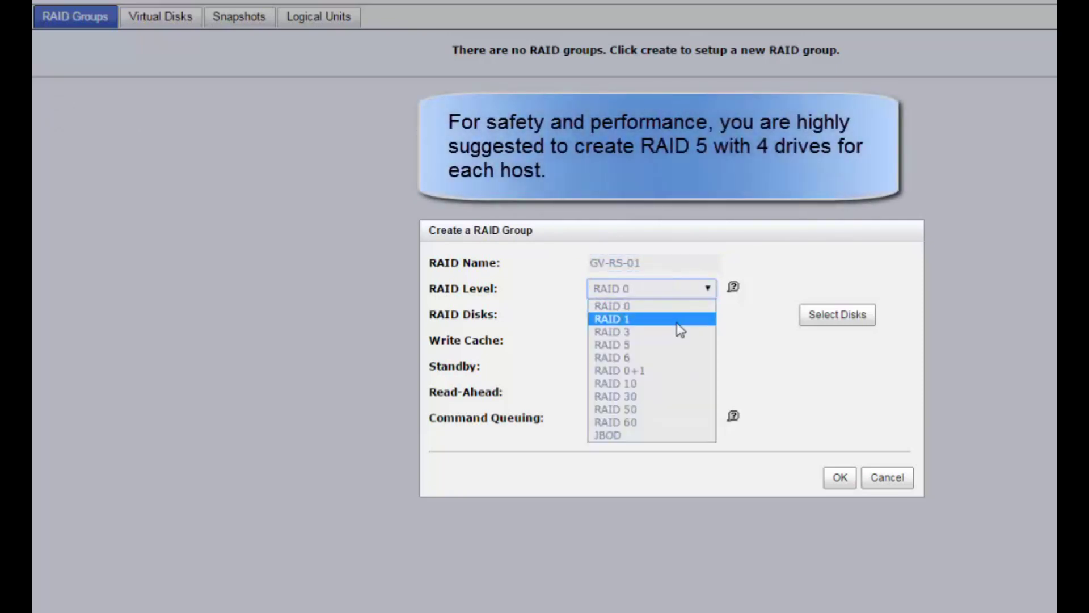
pyautogui.click(677, 345)
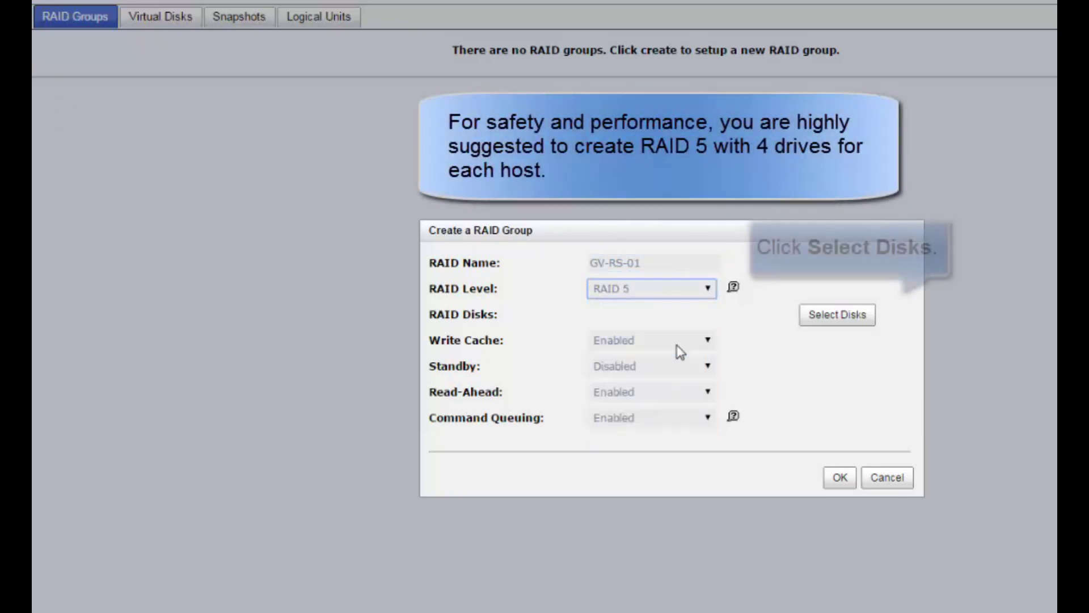
pyautogui.click(824, 318)
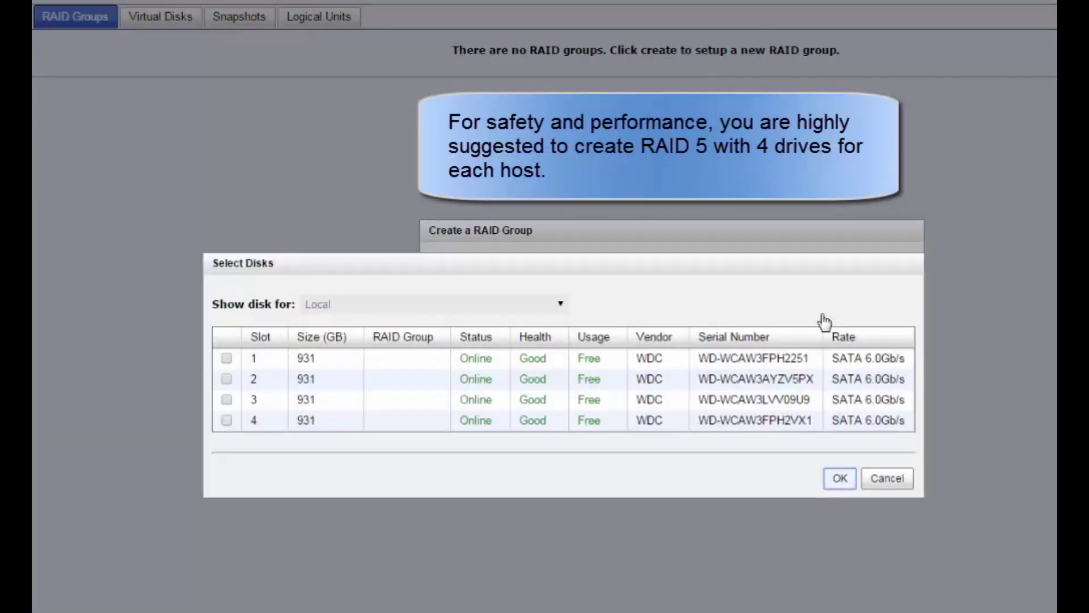
pyautogui.click(226, 359)
pyautogui.click(226, 378)
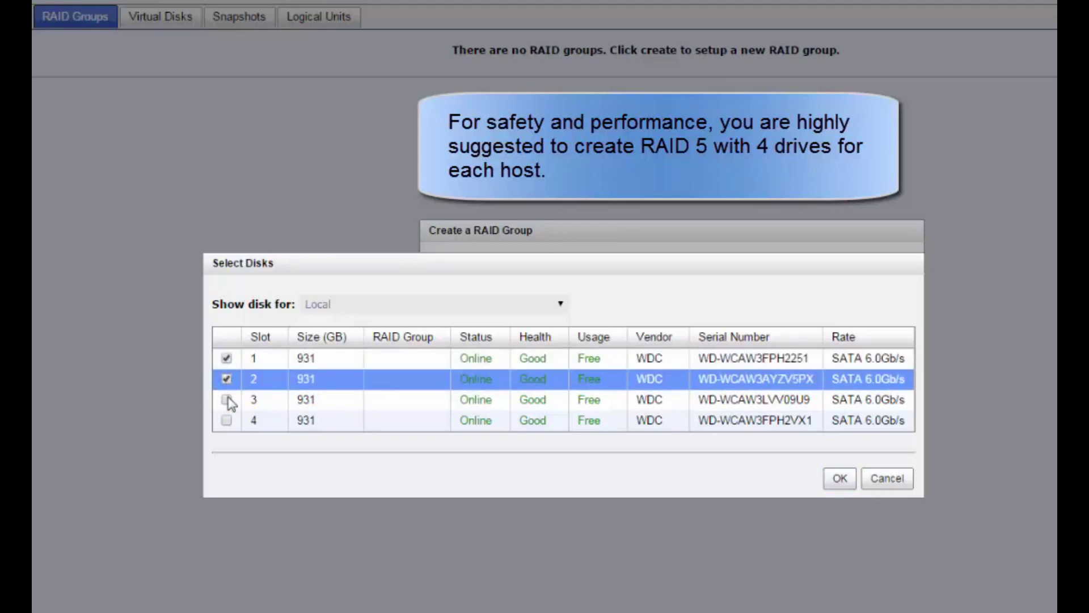
pyautogui.click(227, 400)
pyautogui.click(227, 421)
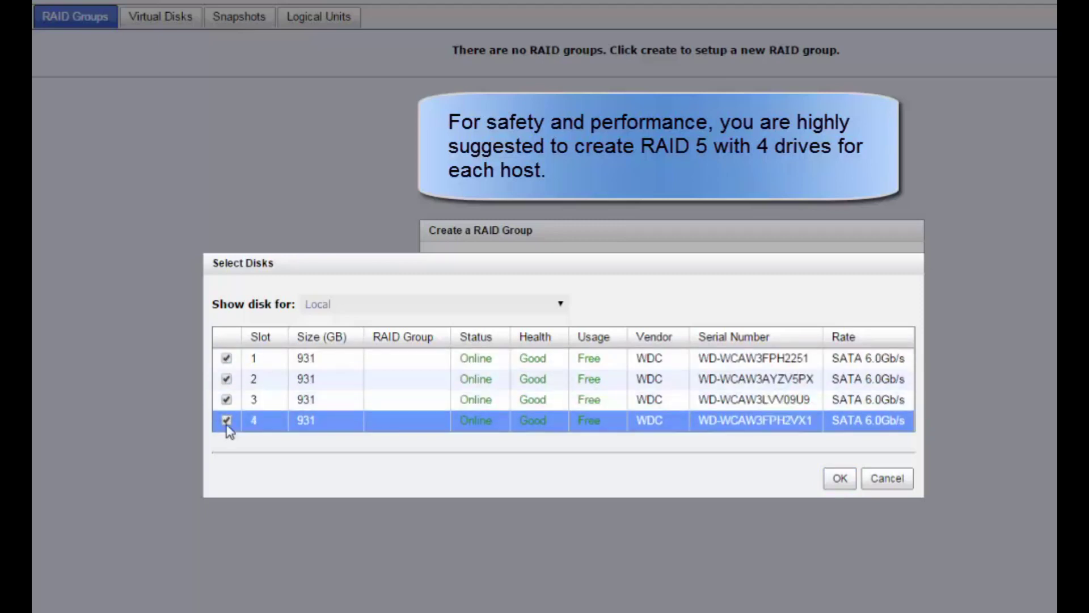
pyautogui.click(839, 478)
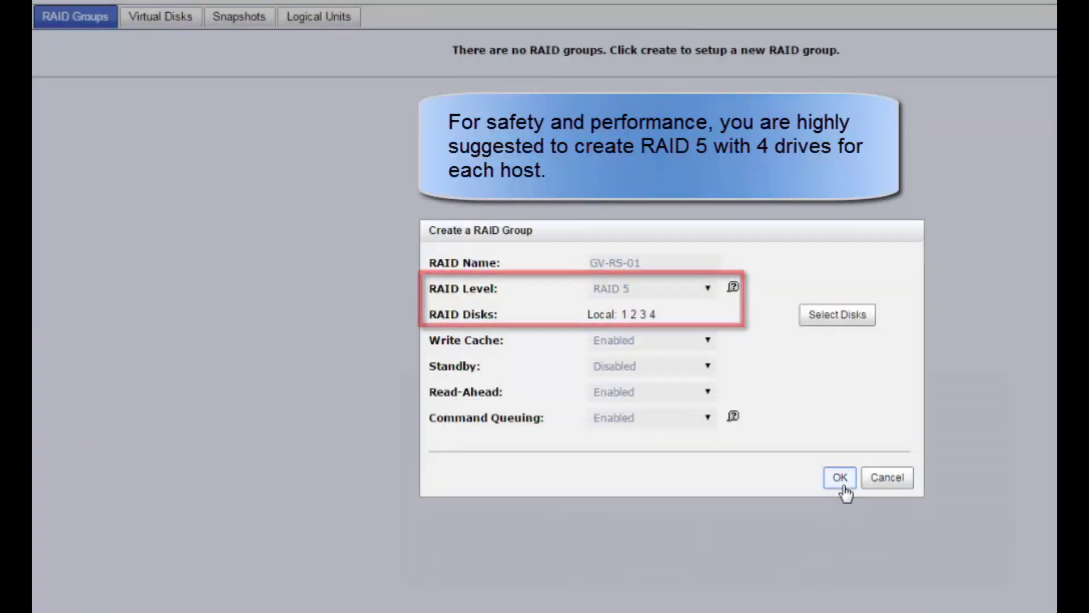
pyautogui.click(841, 483)
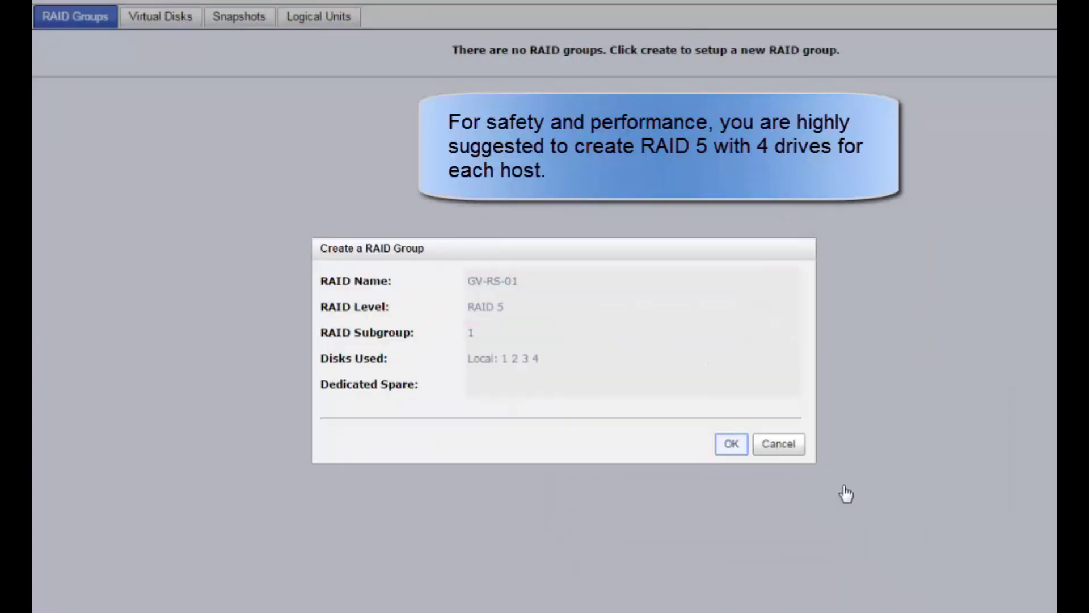
pyautogui.click(740, 449)
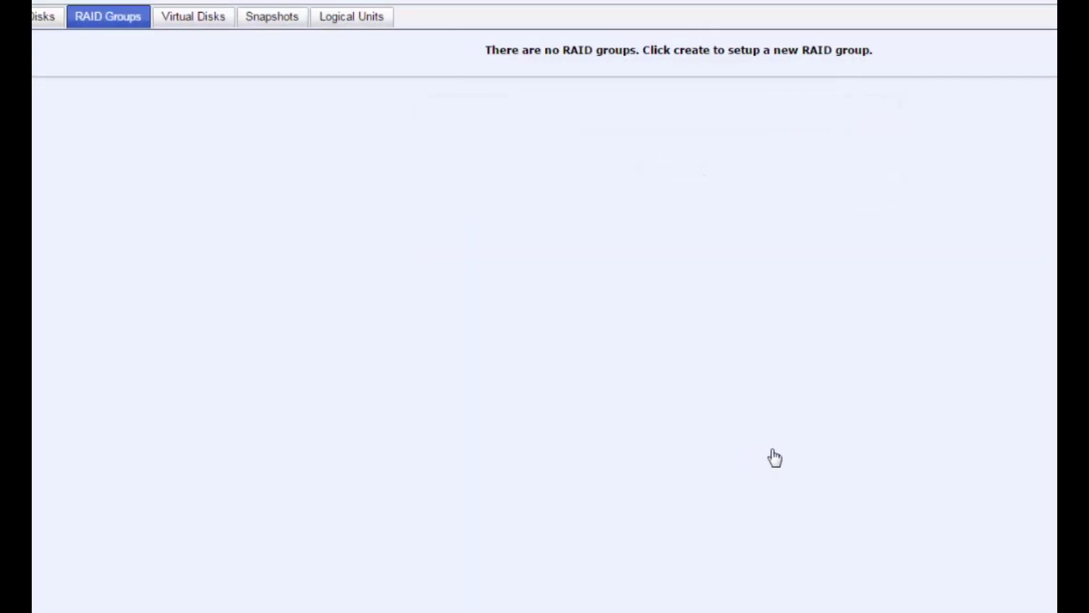
# Create the 2793 GB virtual disk GV-RS-01 with a 4096-byte block size
pyautogui.click(269, 18)
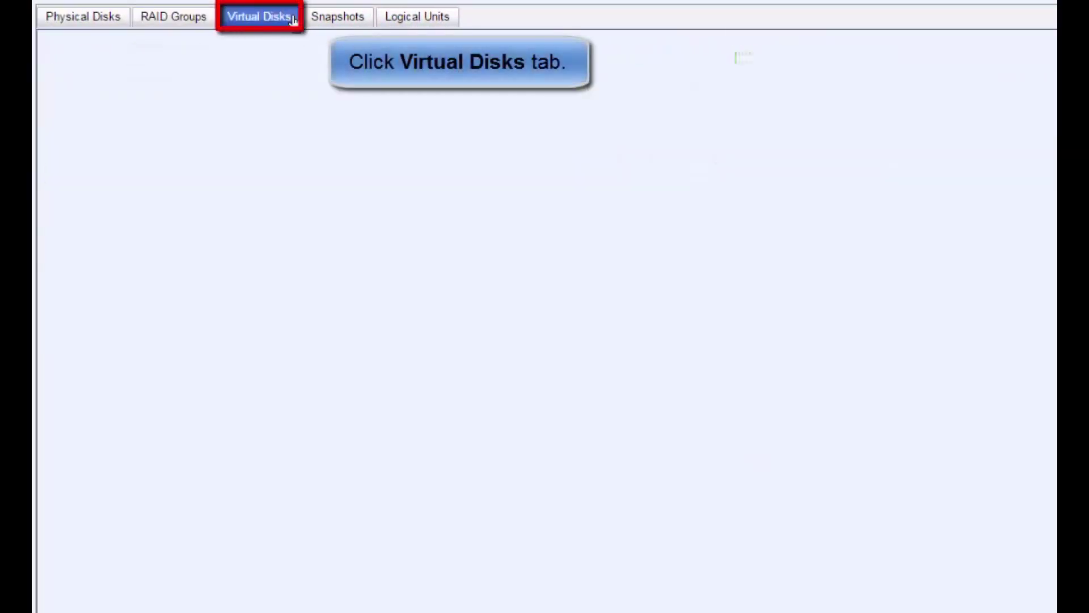
pyautogui.click(93, 181)
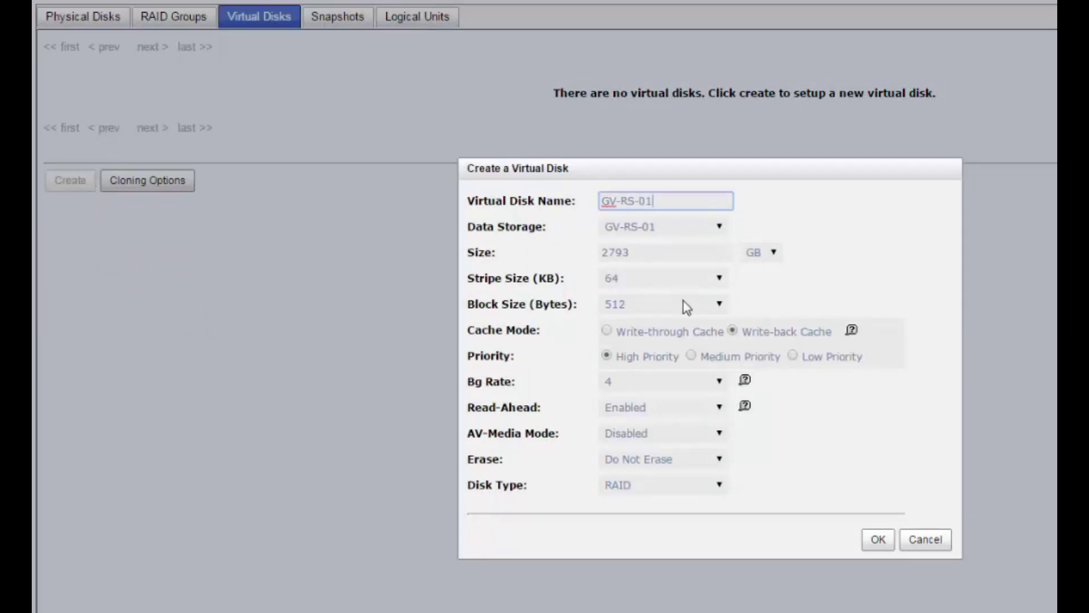
pyautogui.click(713, 305)
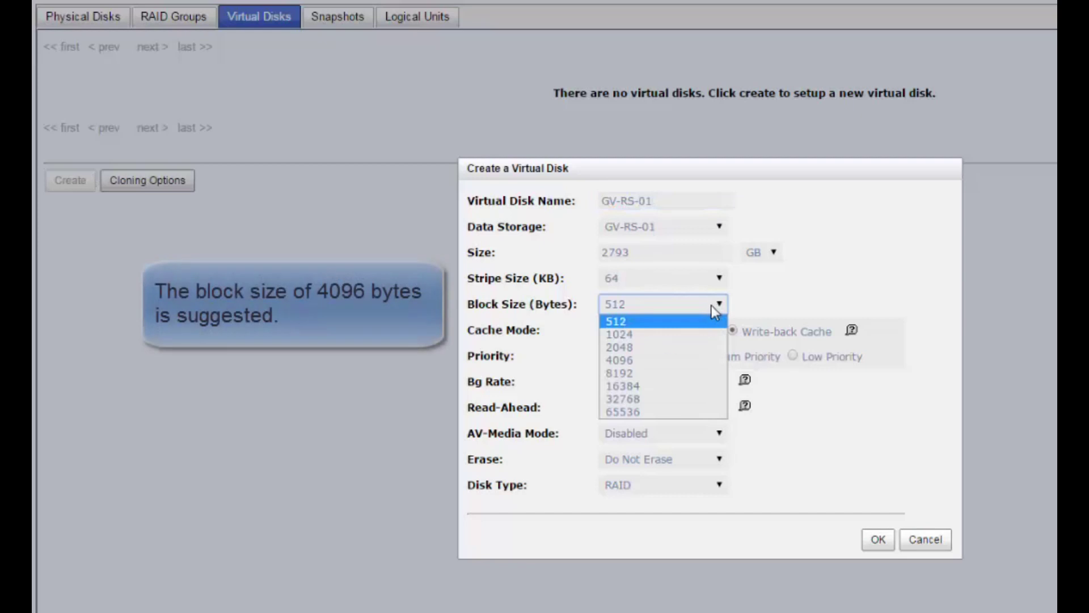
pyautogui.click(689, 359)
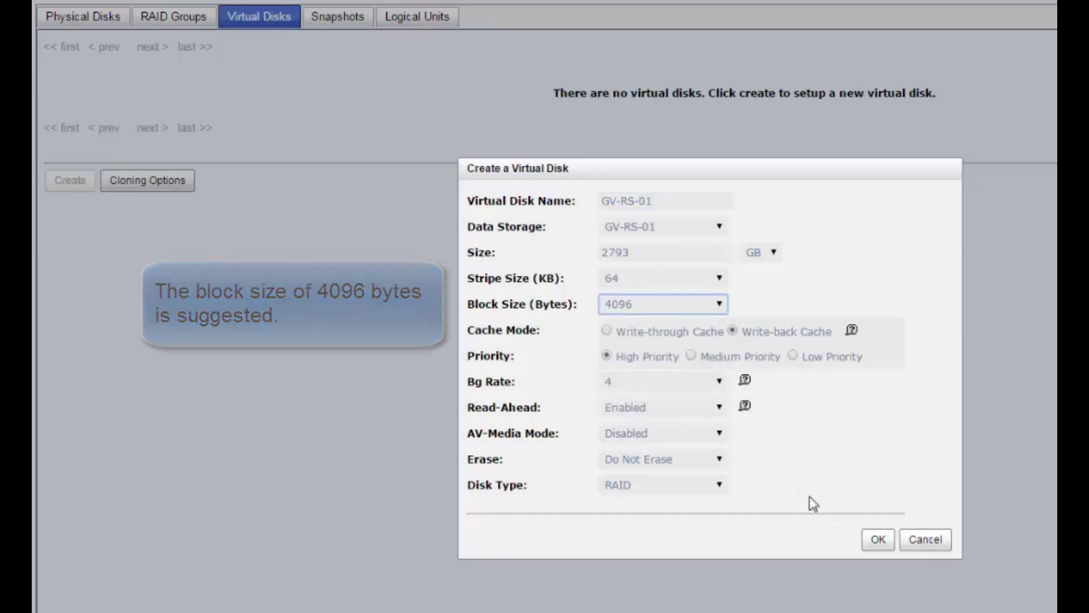
pyautogui.click(883, 549)
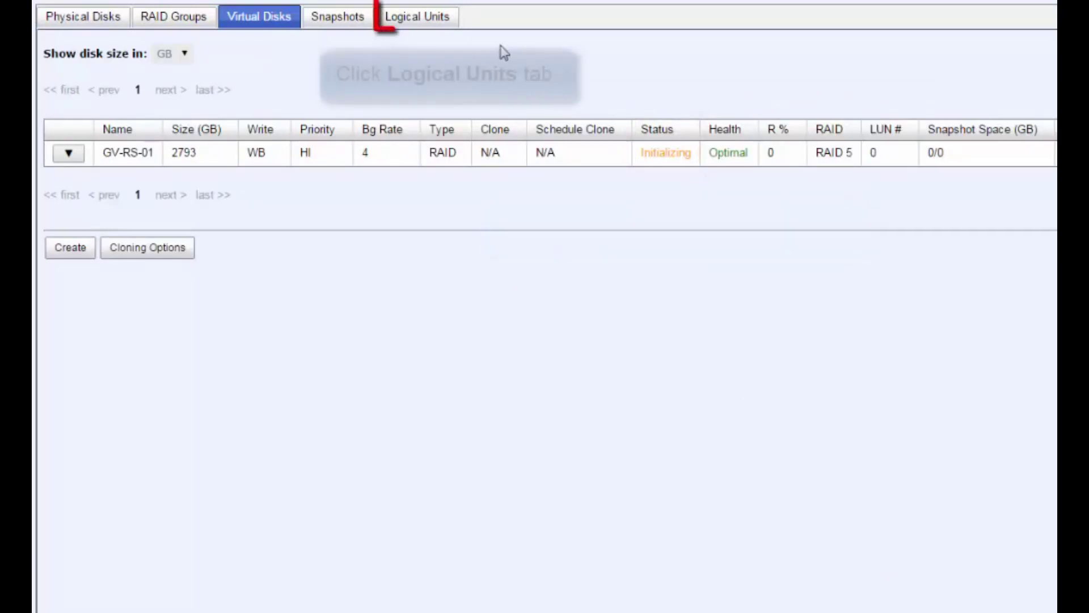
# Attach GV-RS-01 as LUN 0 on target 0, read-write, for allowed host gv-rs-01
pyautogui.click(452, 22)
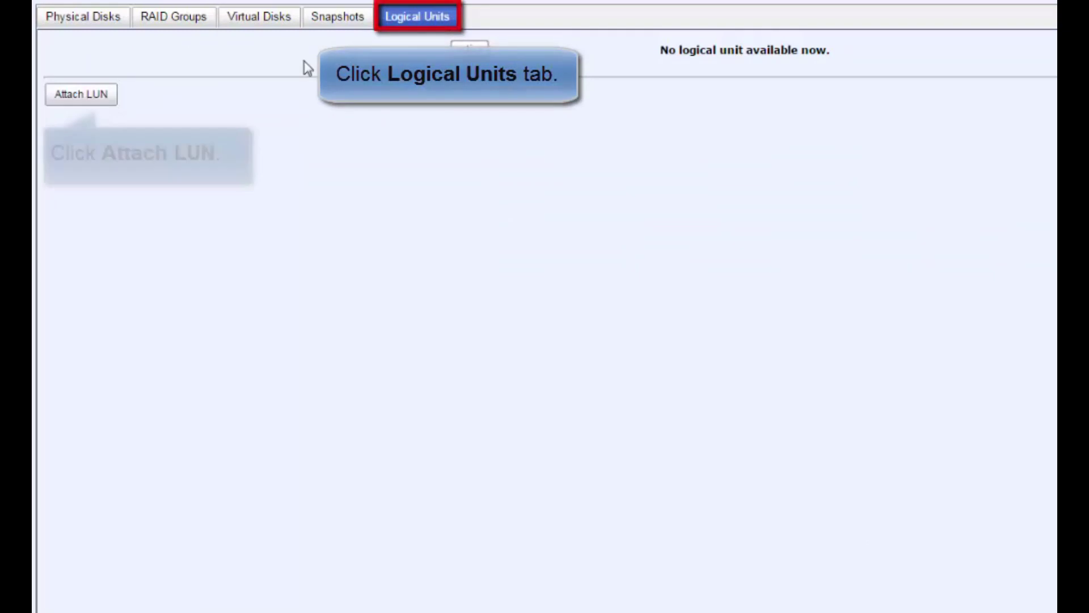
pyautogui.click(108, 104)
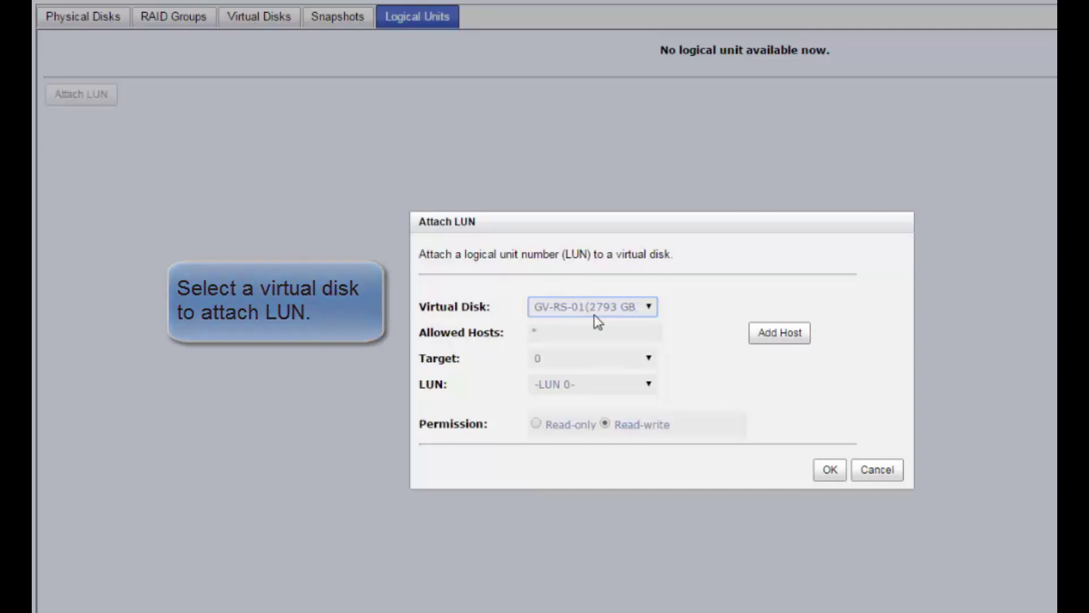
pyautogui.click(659, 334)
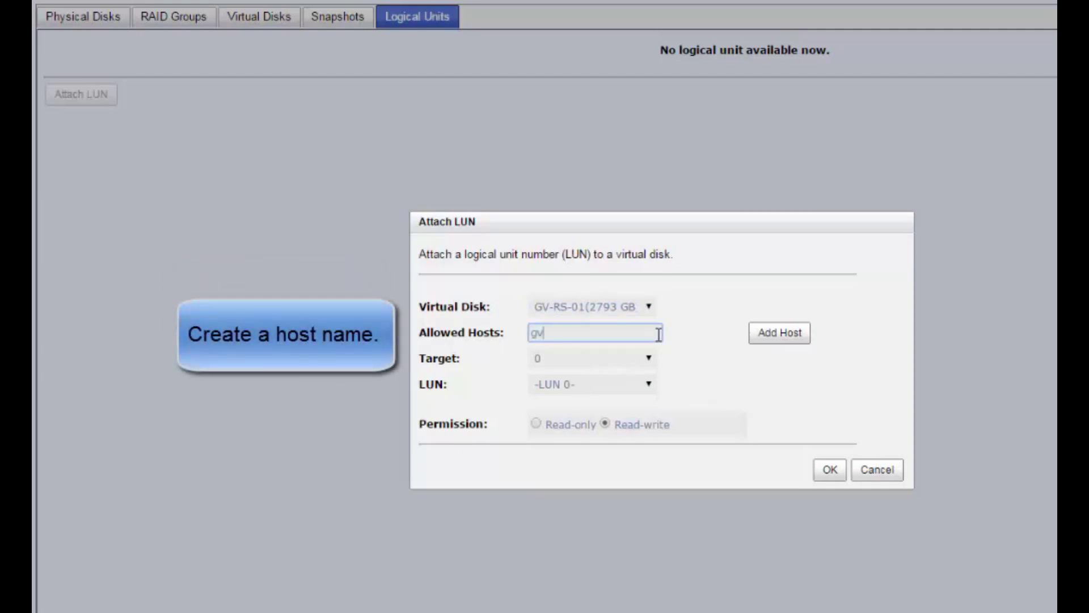
pyautogui.write('gv-rs-01')
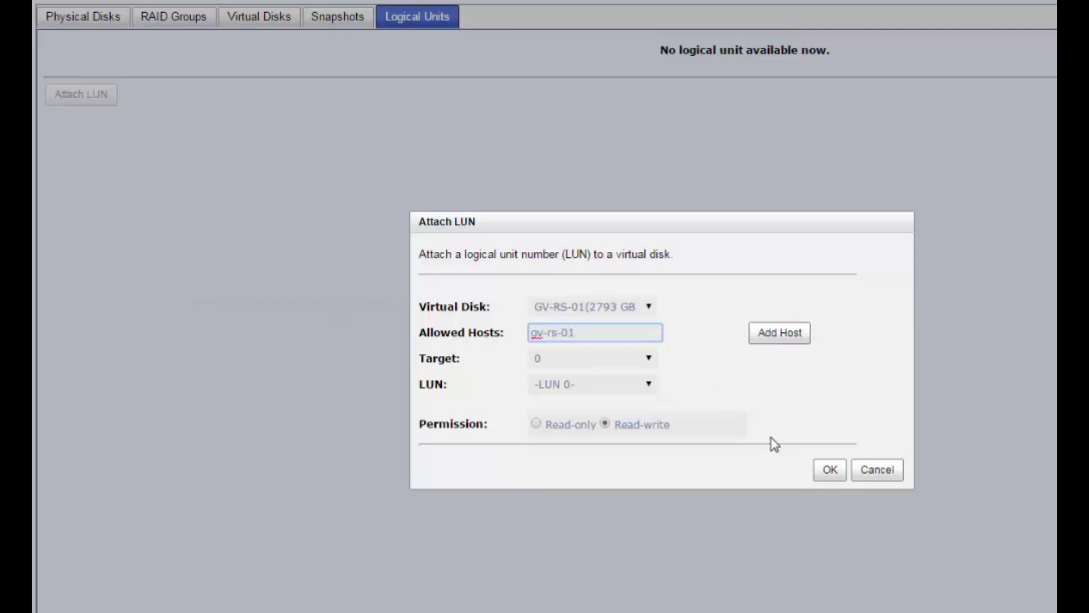
pyautogui.click(842, 482)
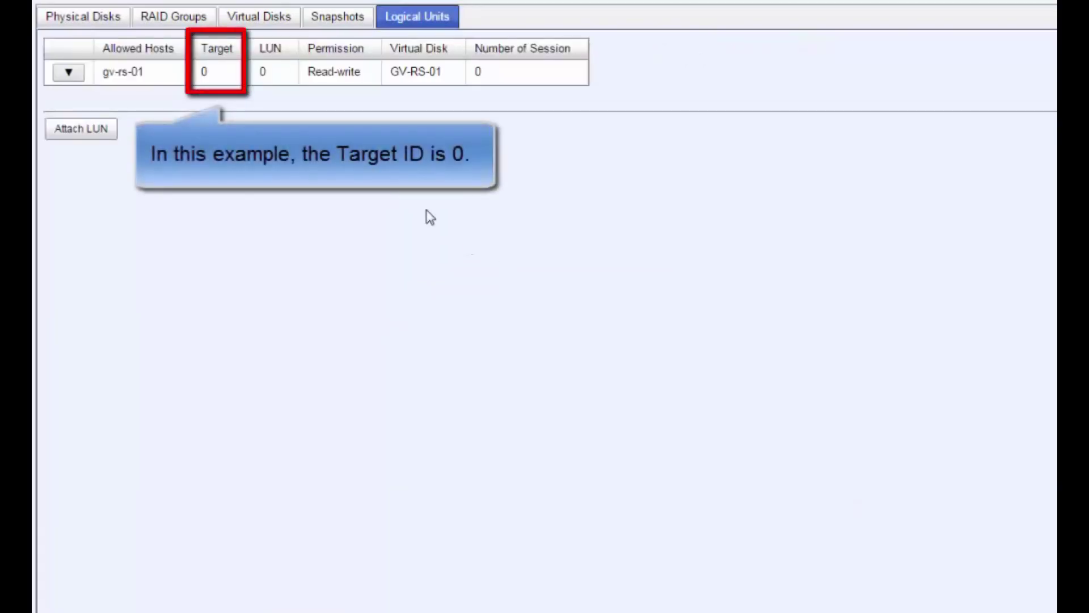
# Select the gv-rs-01 LUN and view LAN1–LAN6 IPs 192.168.1.1–192.168.6.1, netmask 255.255.255.0
pyautogui.click(226, 81)
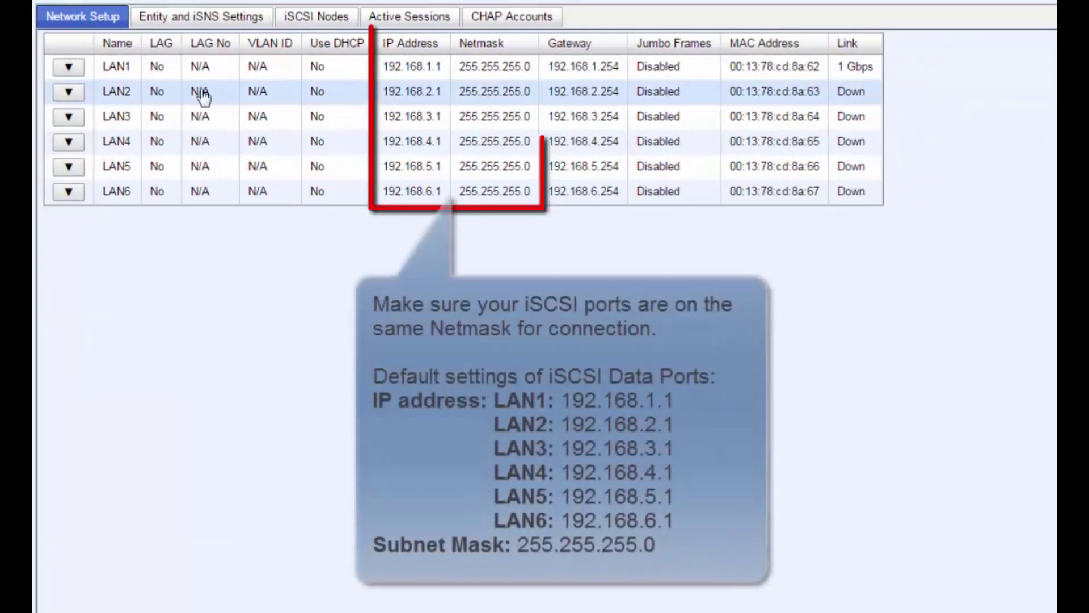
pyautogui.click(448, 74)
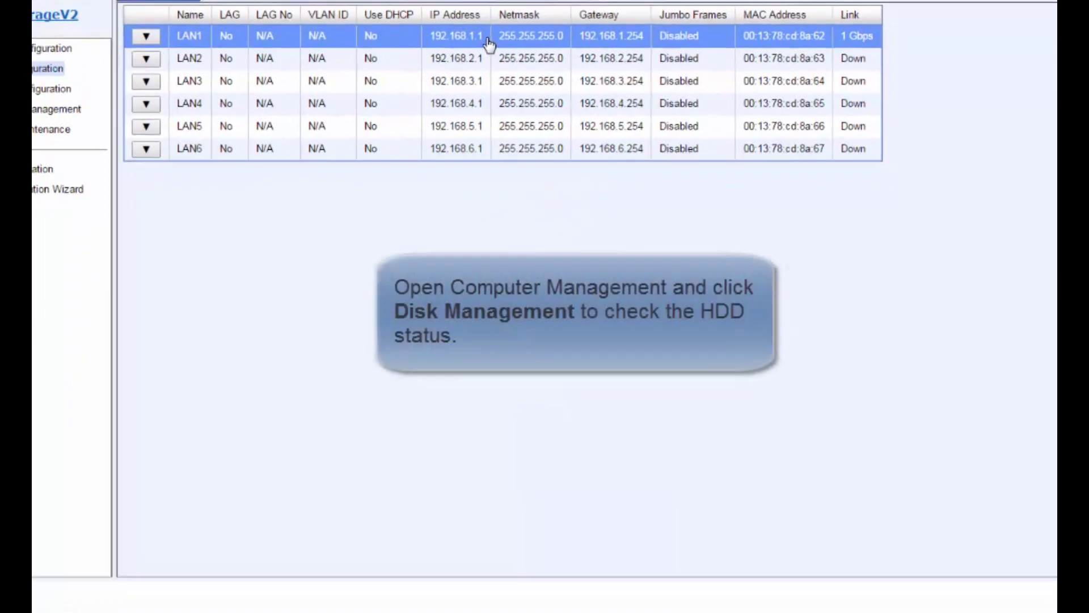
# Open Computer Management's Disk Management, showing Disk 0 with System (C:) and DATA (D:)
pyautogui.press('super')
pyautogui.rightClick(235, 418)
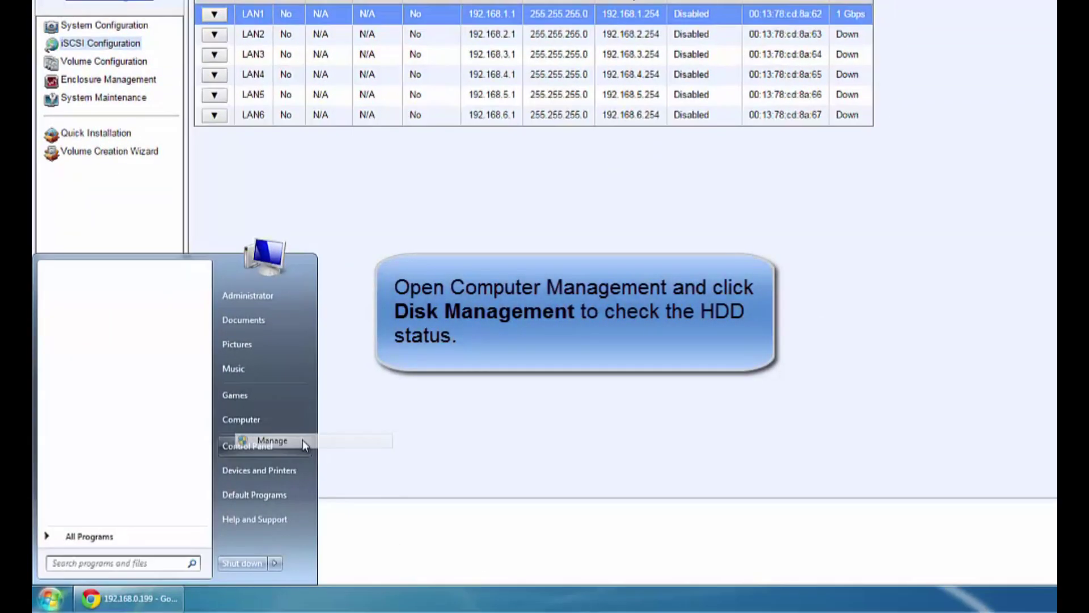
pyautogui.click(303, 440)
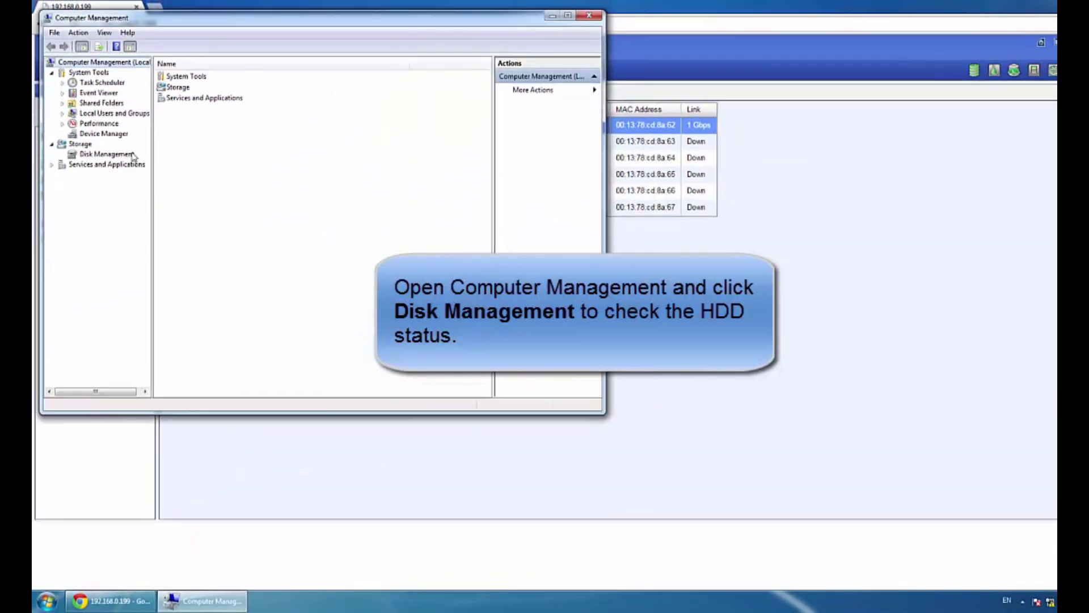
pyautogui.click(130, 159)
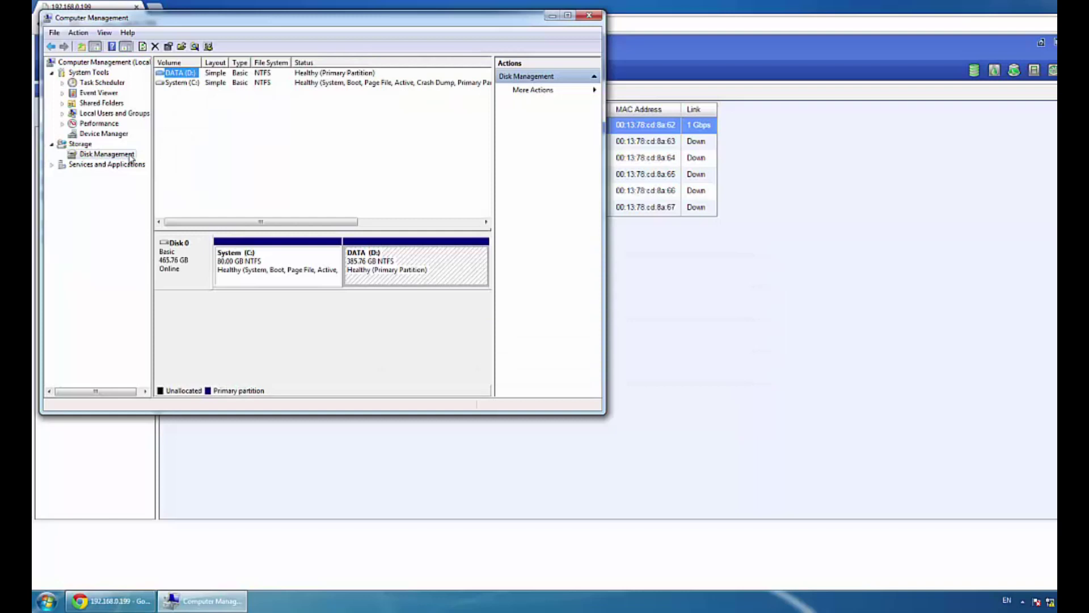
pyautogui.press('super')
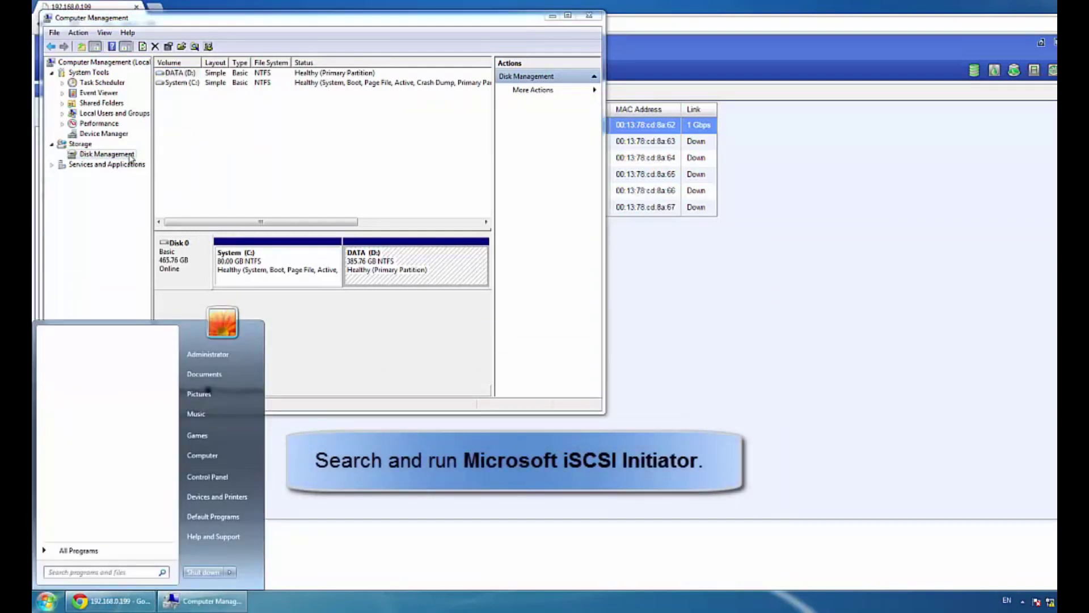
# Launch iSCSI Initiator and position its window beside Disk Management
pyautogui.write('iscsi')
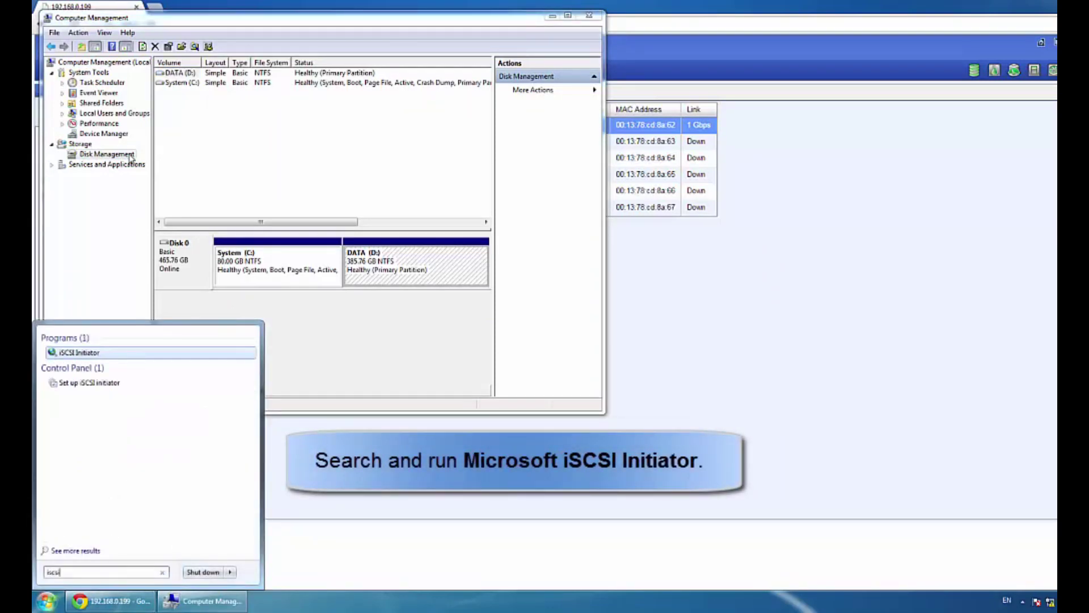
pyautogui.click(100, 354)
pyautogui.moveTo(146, 26); pyautogui.dragTo(719, 24)
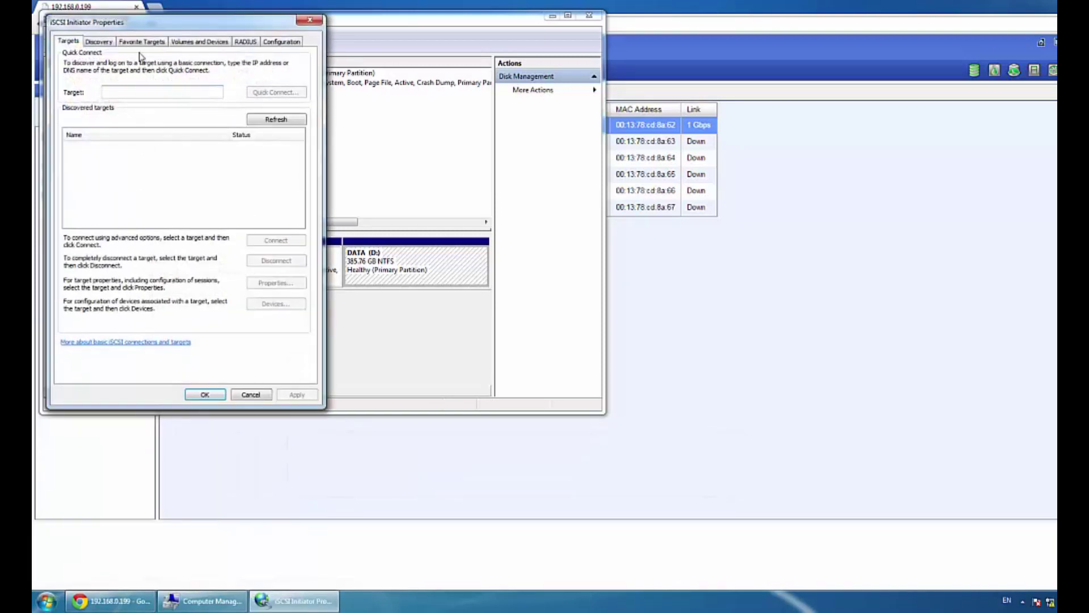
pyautogui.moveTo(584, 32); pyautogui.dragTo(571, 28)
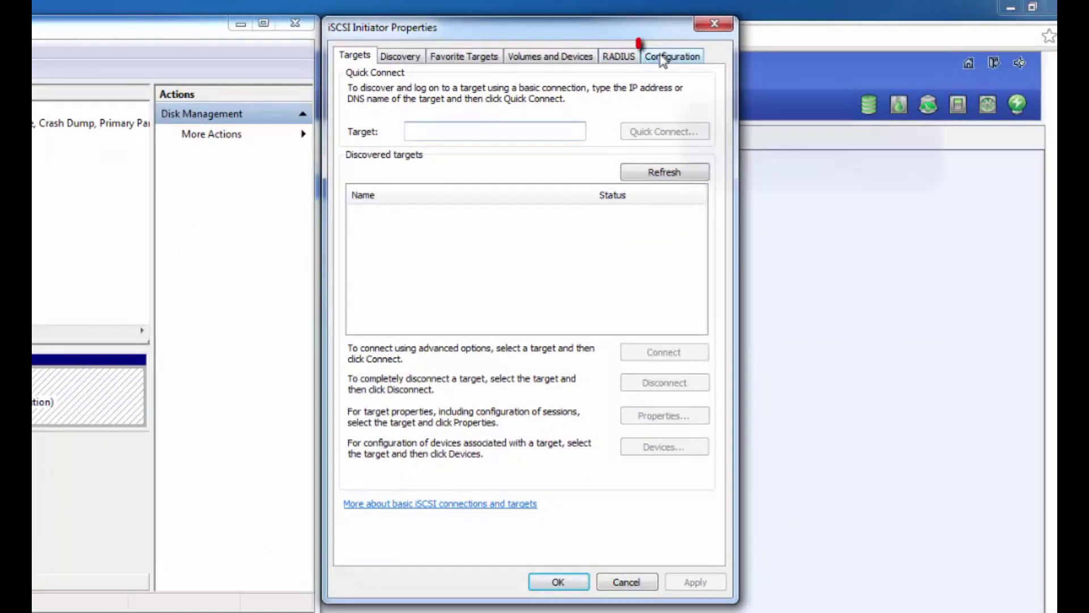
# Change the initiator name on the Configuration tab to gv-rs-01
pyautogui.click(659, 55)
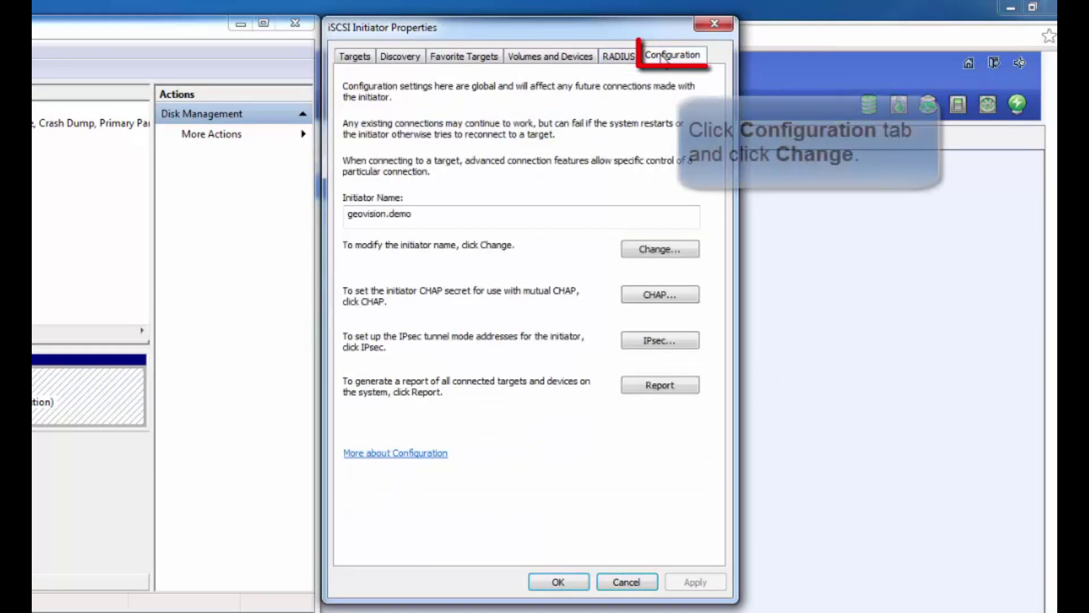
pyautogui.click(694, 254)
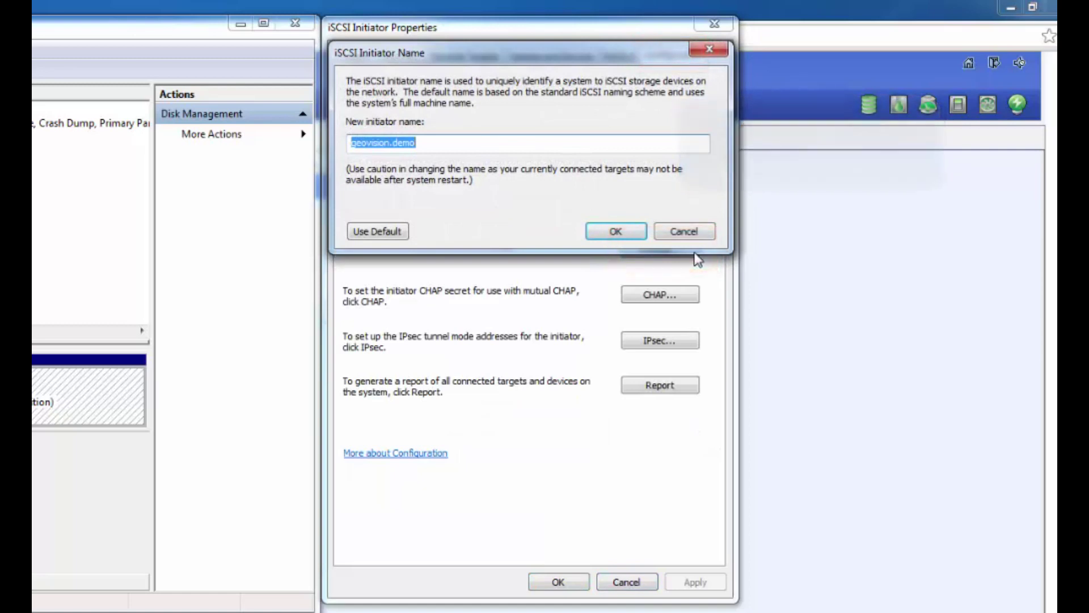
pyautogui.write('gv')
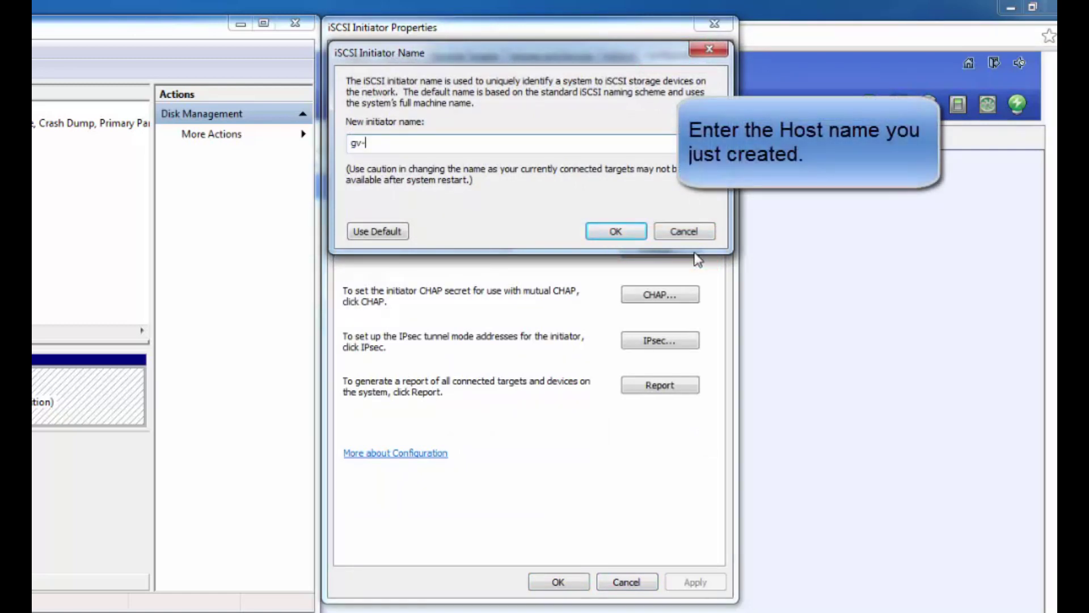
pyautogui.write('-rs-01')
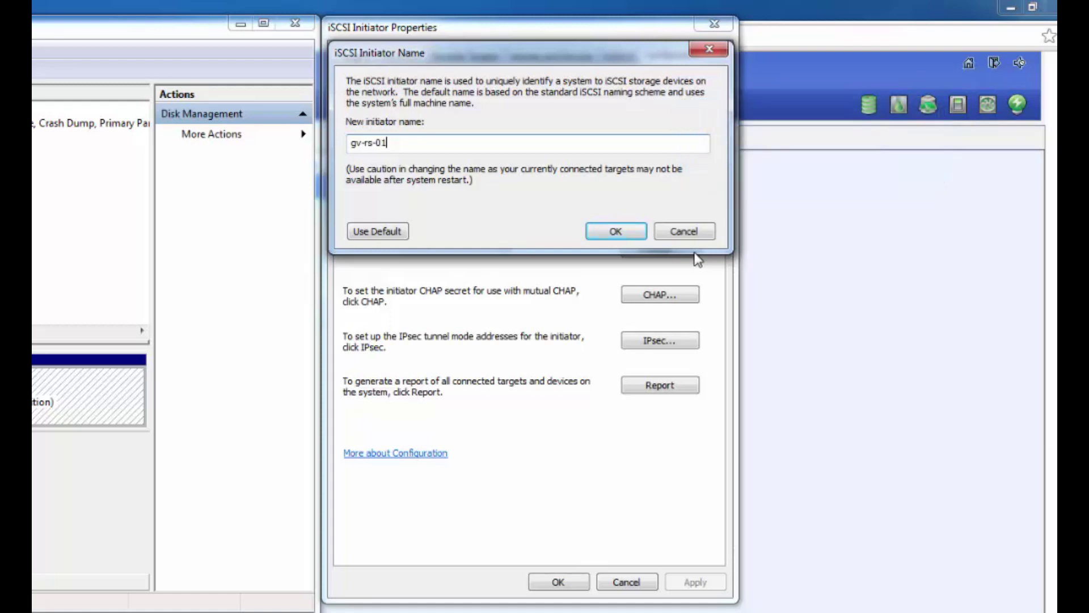
pyautogui.click(635, 232)
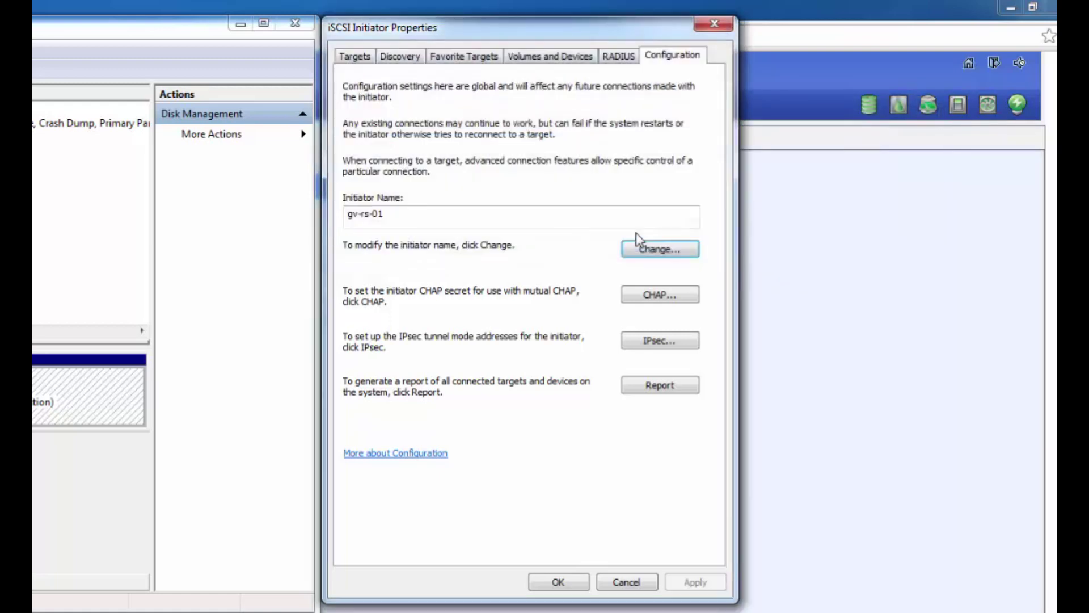
# Add discovery portal 192.168.1.1 on port 3260
pyautogui.click(425, 61)
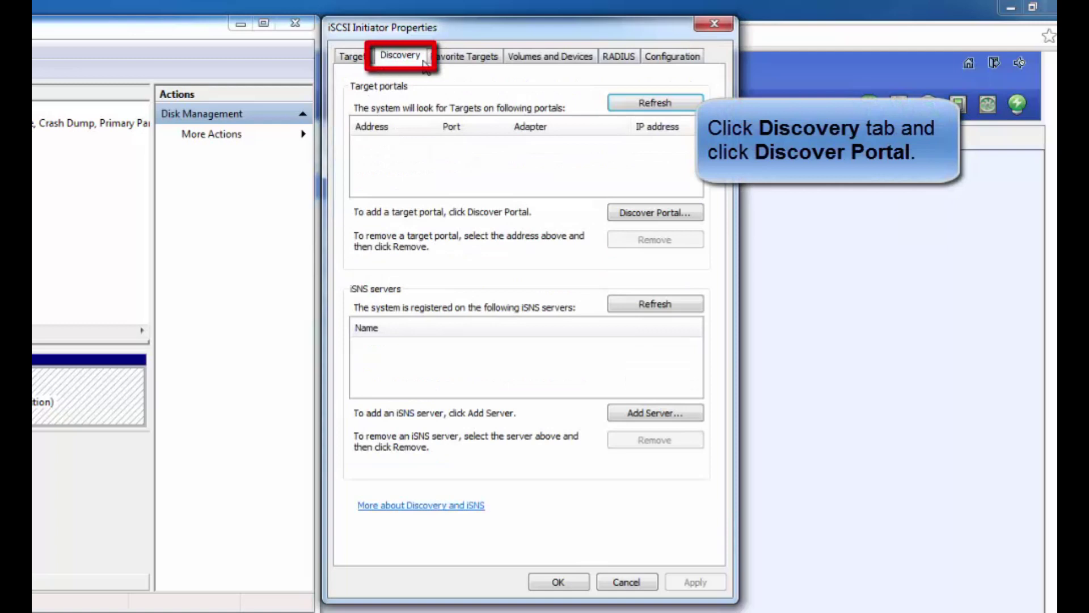
pyautogui.click(692, 214)
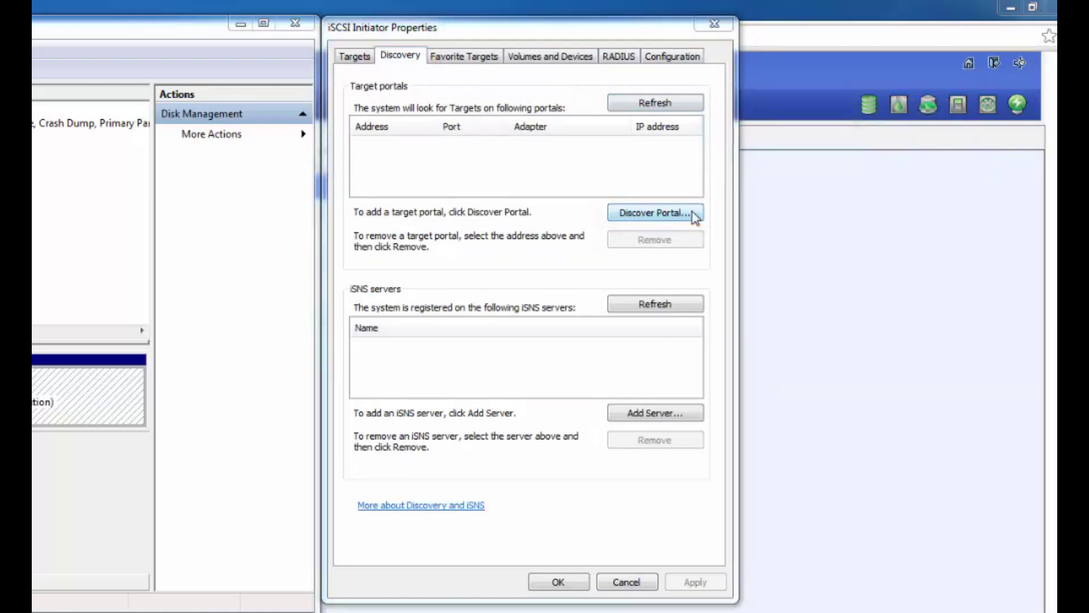
pyautogui.write('192.168.1.1')
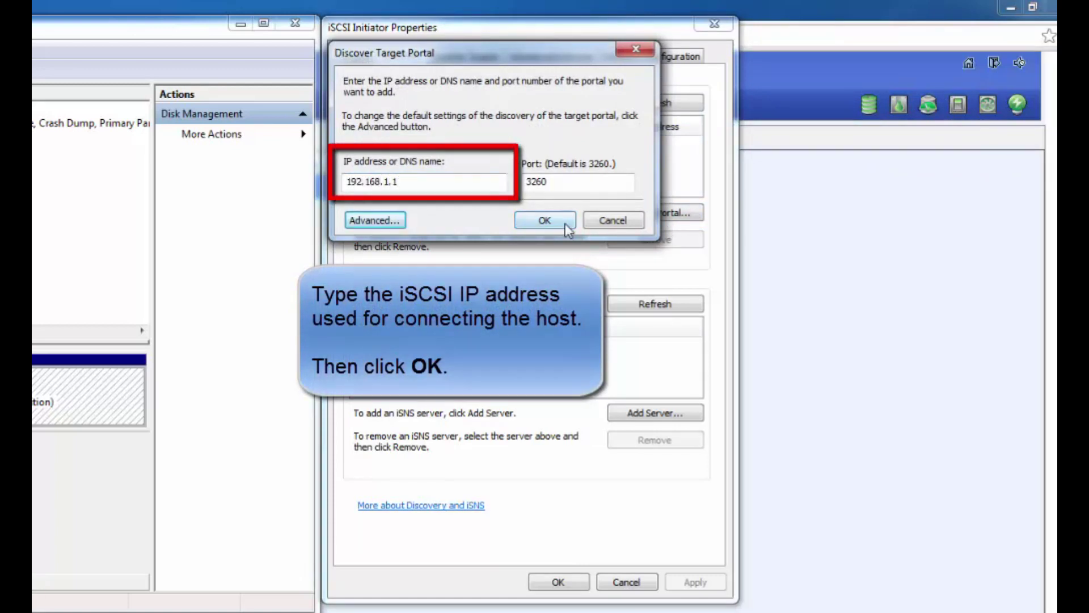
pyautogui.click(565, 224)
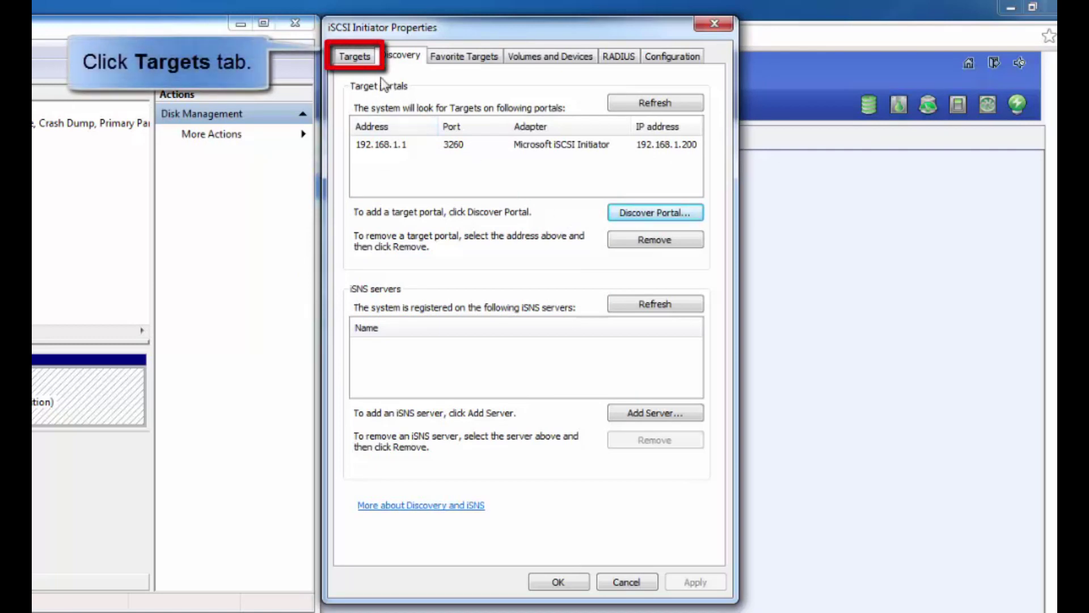
# Select target iqn.2014-12.geovision:storagesystem-000cd8a60:dev0 and begin connecting to it
pyautogui.click(370, 59)
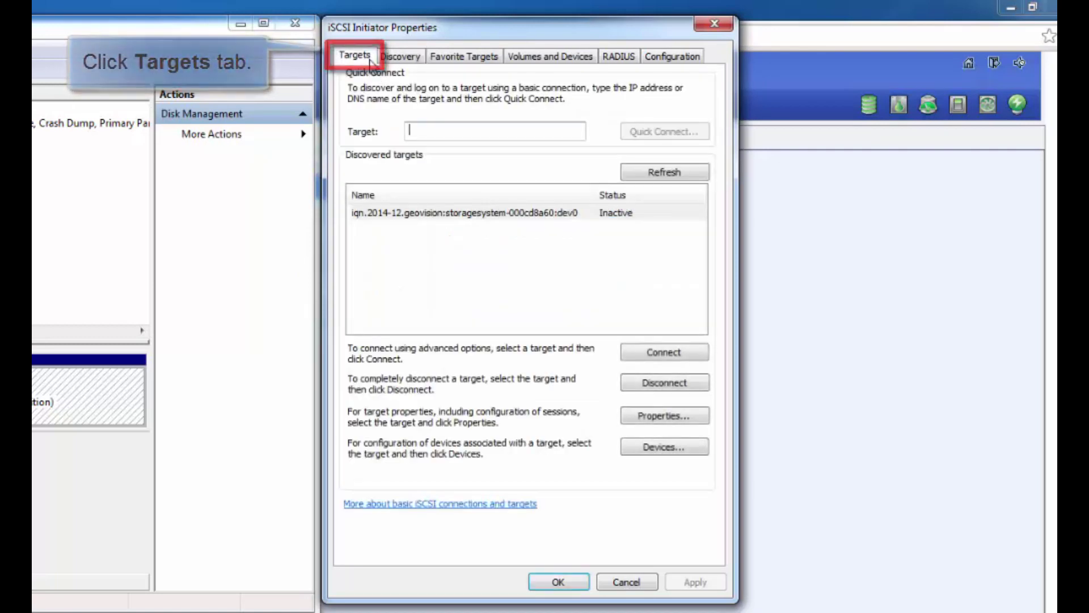
pyautogui.click(687, 216)
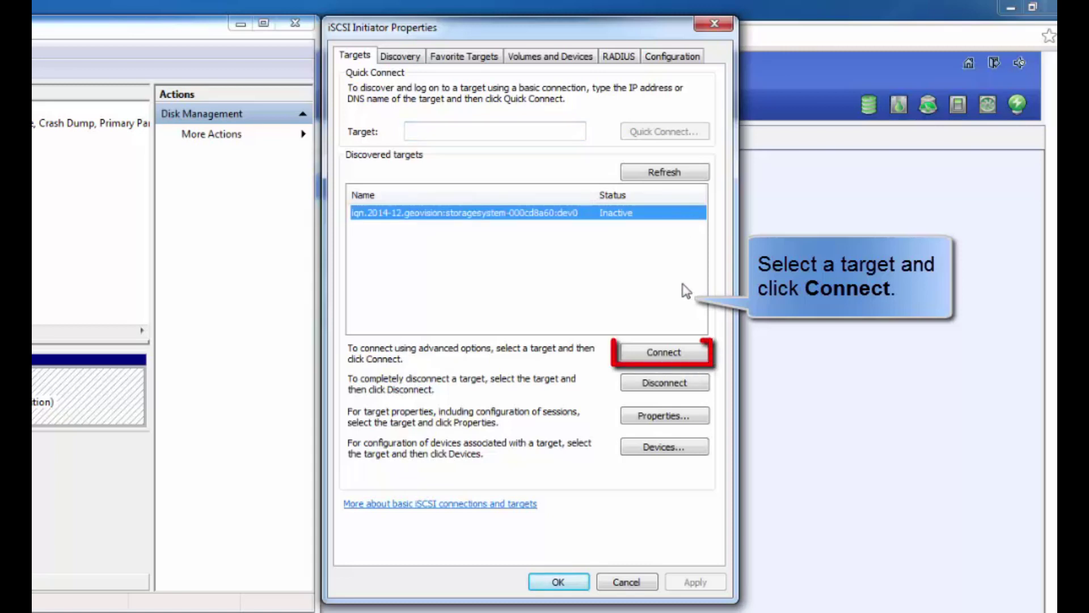
pyautogui.click(701, 357)
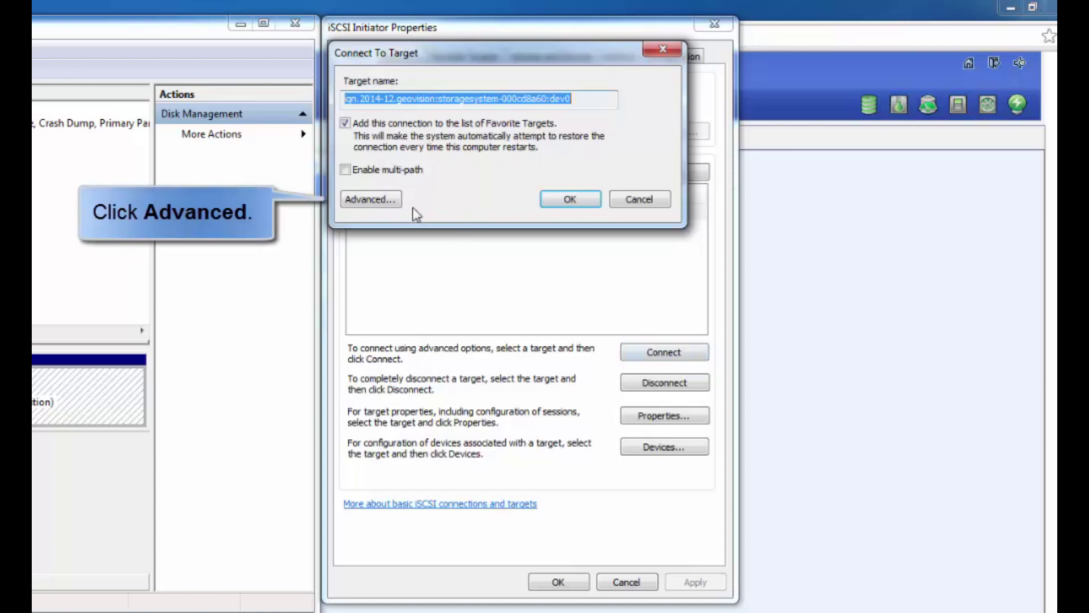
# Connect via Microsoft iSCSI Initiator, IP 192.168.1.200, portal 192.168.1.1 / 3260, then close properties
pyautogui.click(394, 201)
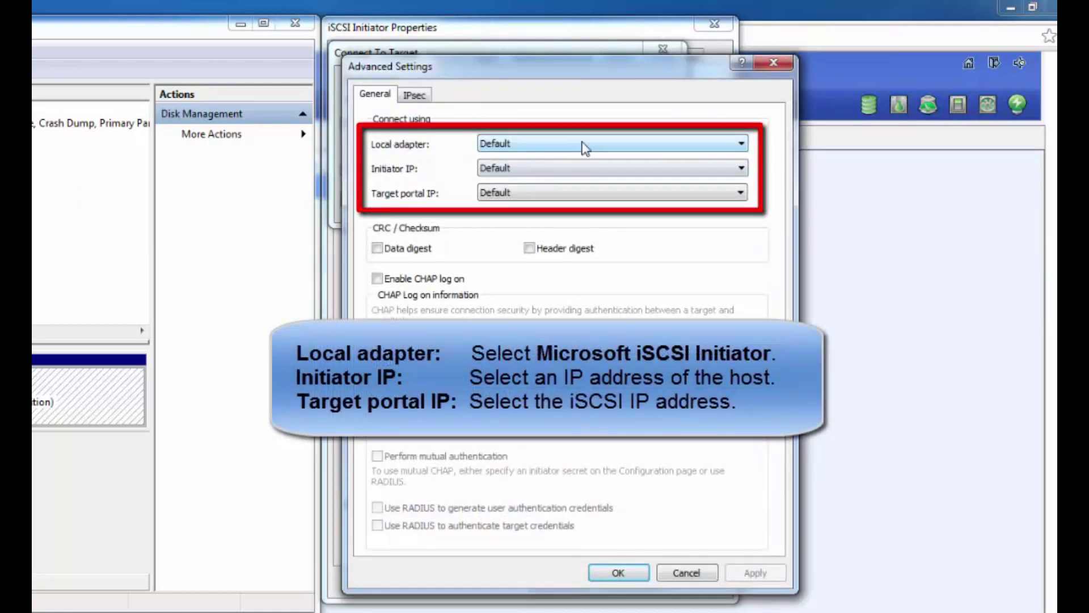
pyautogui.click(605, 147)
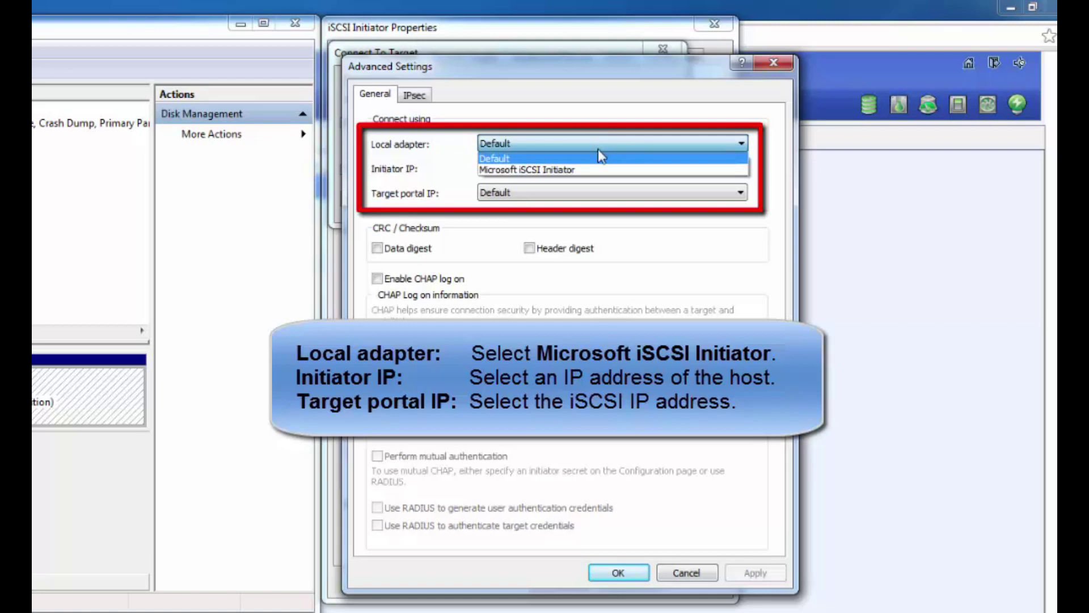
pyautogui.click(593, 170)
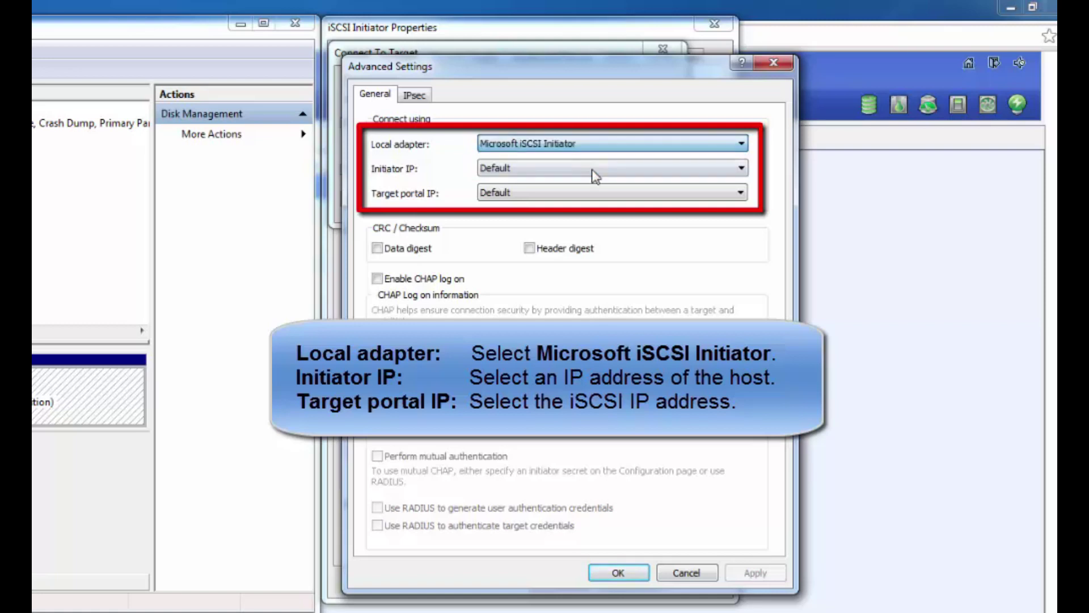
pyautogui.click(643, 174)
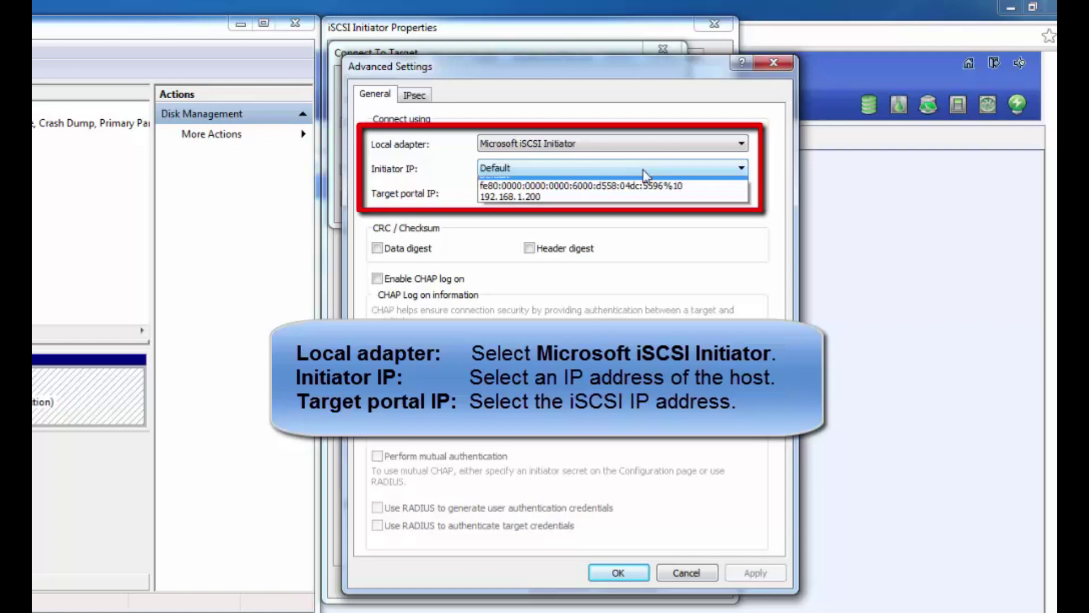
pyautogui.click(645, 204)
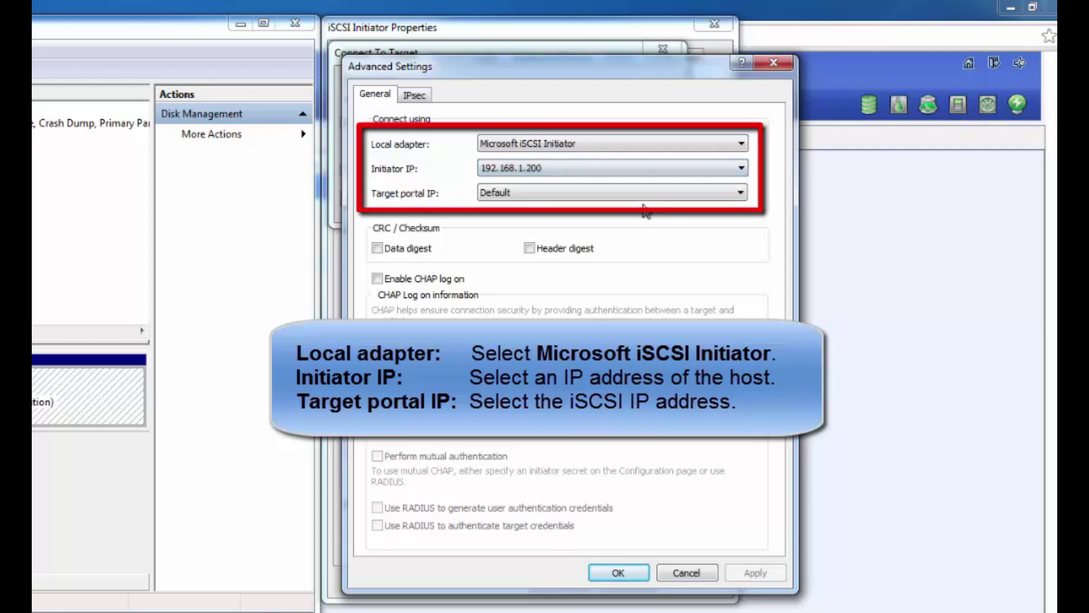
pyautogui.click(649, 192)
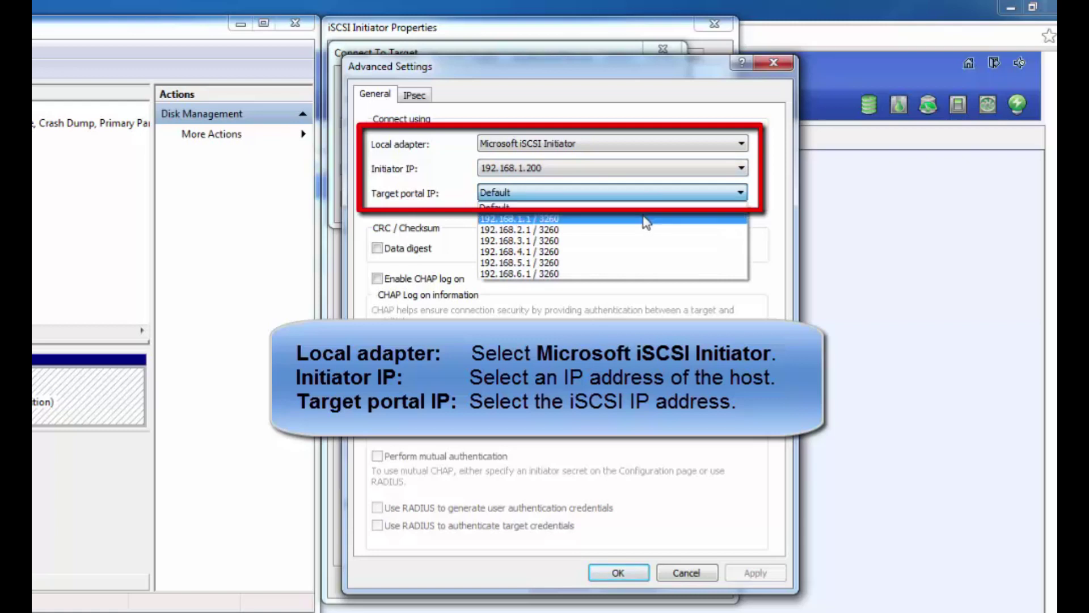
pyautogui.click(647, 219)
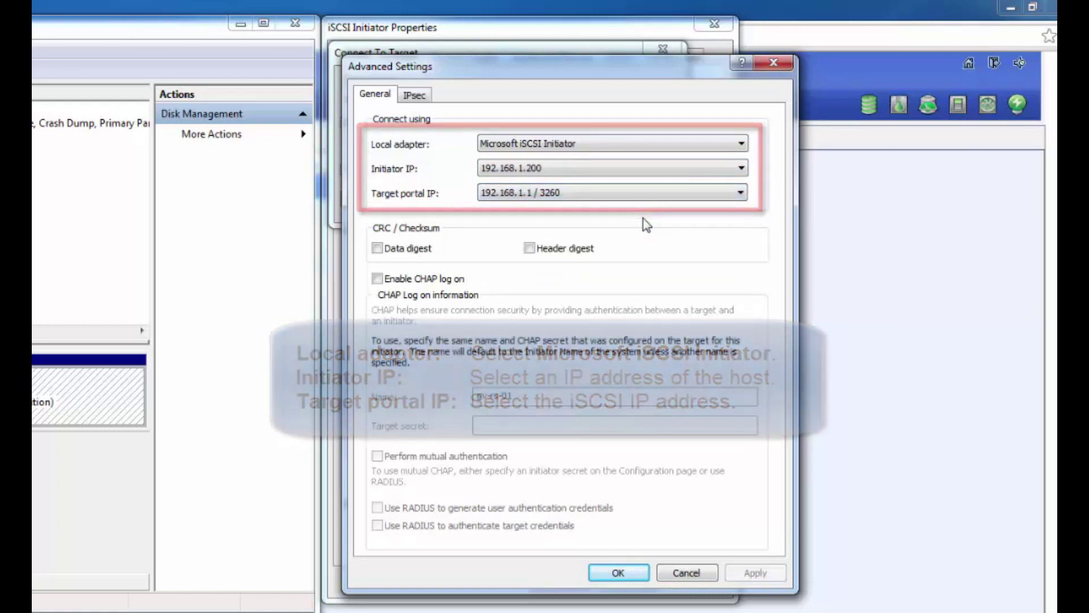
pyautogui.click(618, 573)
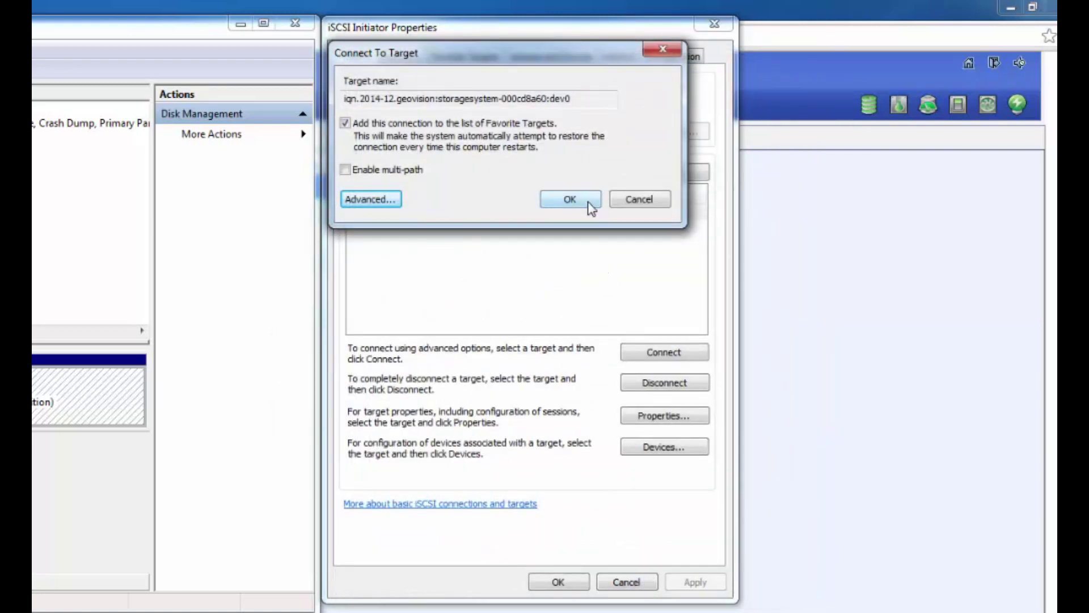
pyautogui.click(587, 205)
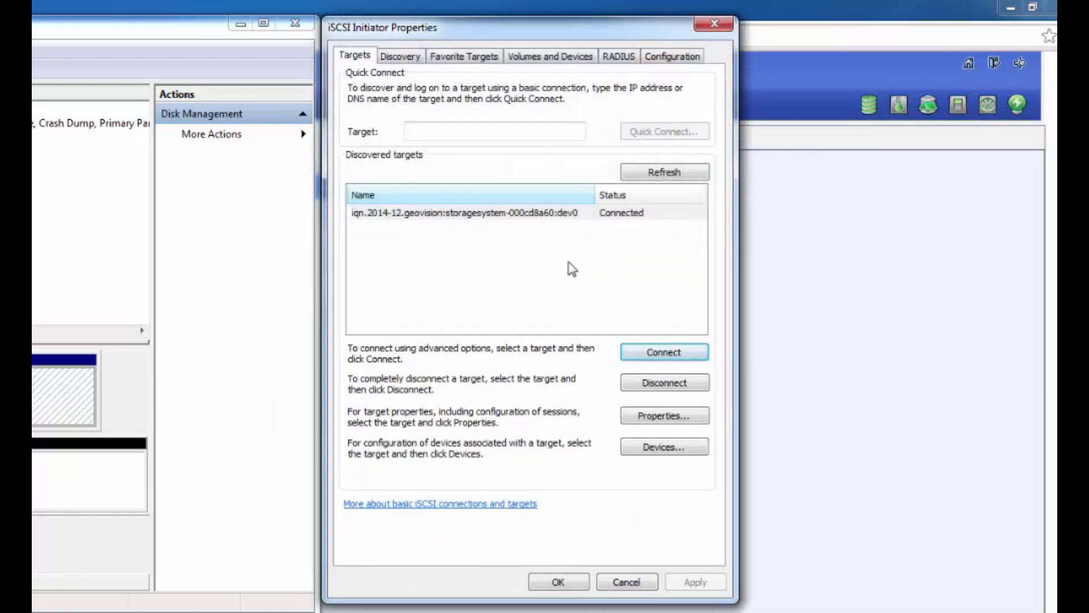
pyautogui.click(584, 583)
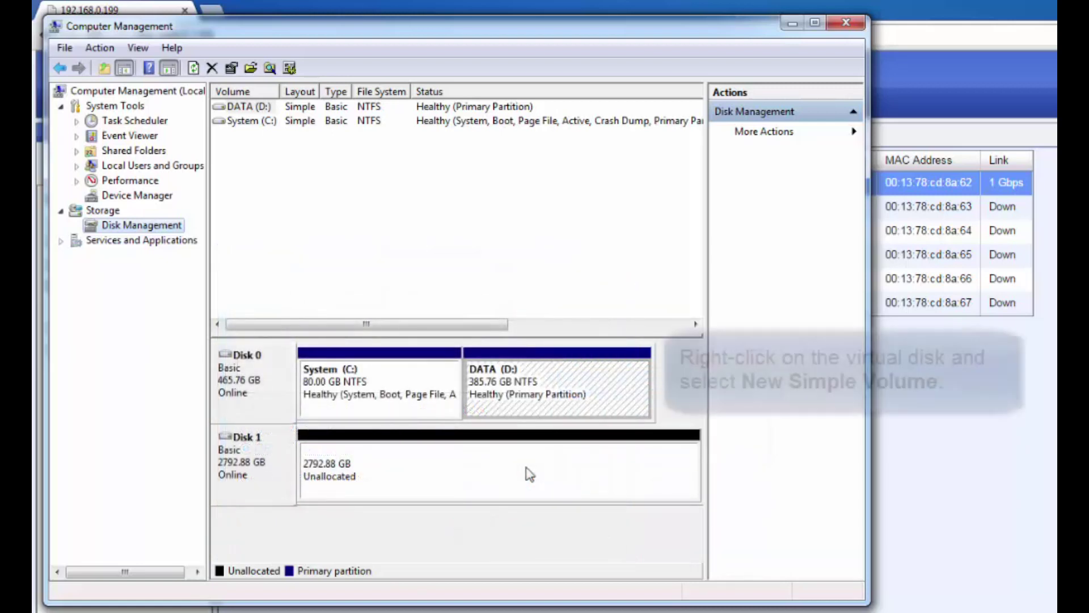
# Launch the New Simple Volume wizard for Disk 1's 2792.88 GB of unallocated space
pyautogui.rightClick(529, 474)
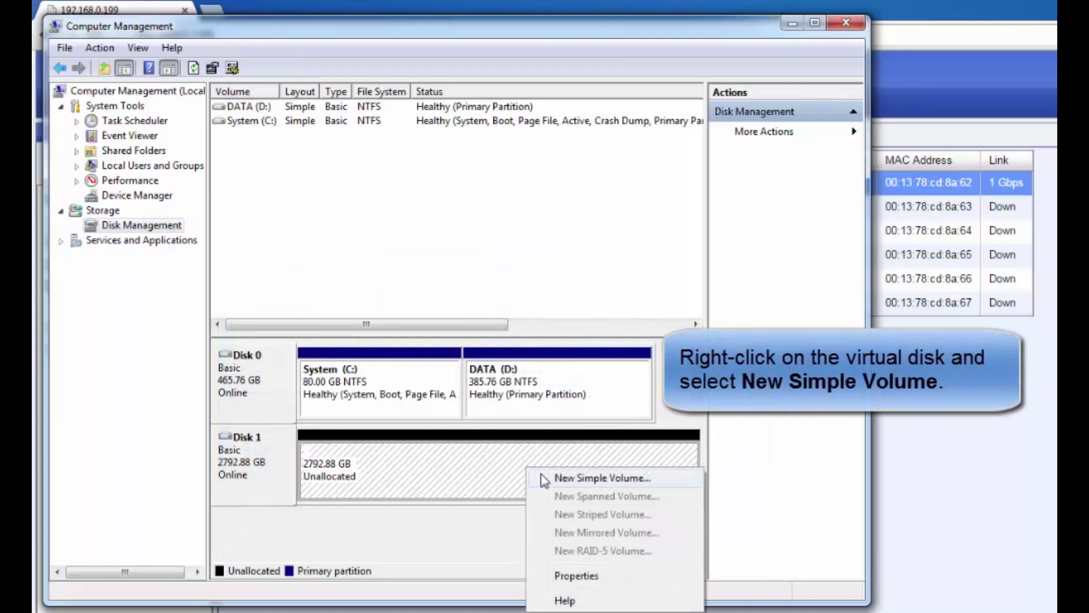
pyautogui.click(685, 481)
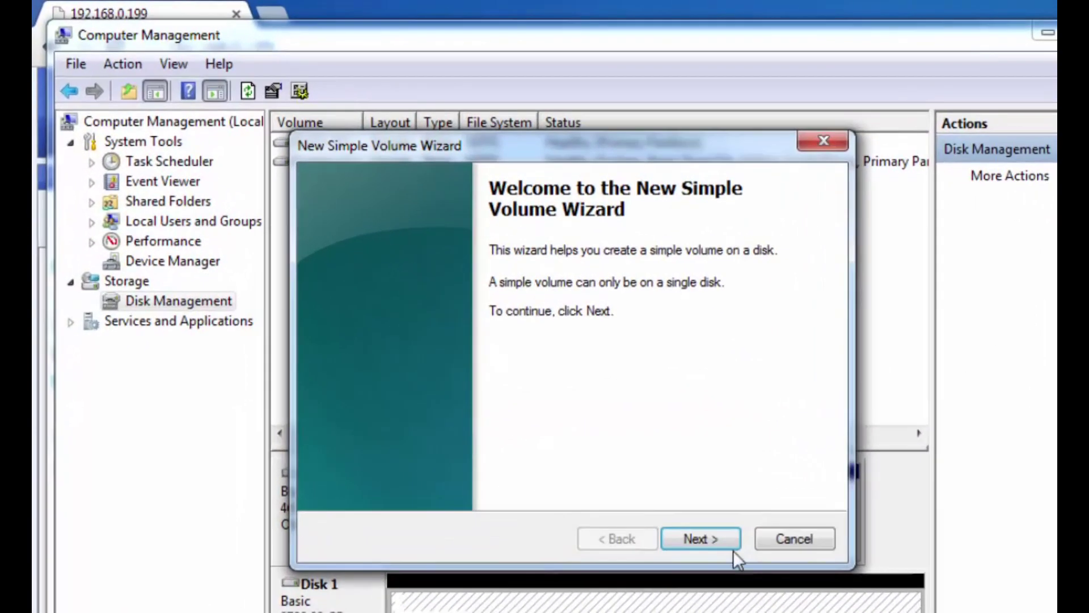
# Create a full-size 2859902 MB NTFS volume with drive letter E, labelled GV-RS-01
pyautogui.click(727, 538)
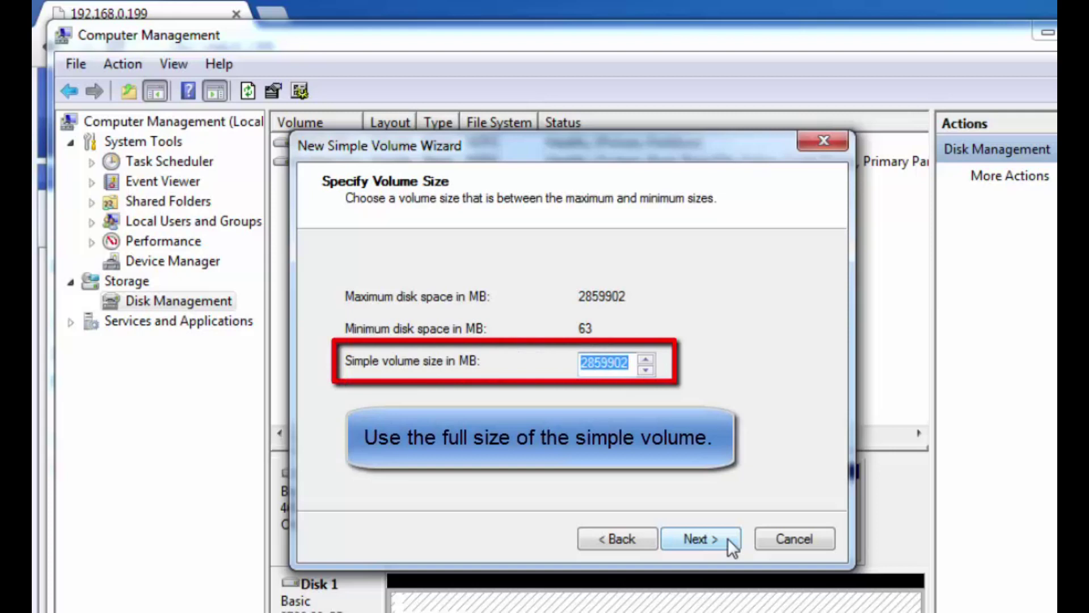
pyautogui.click(727, 537)
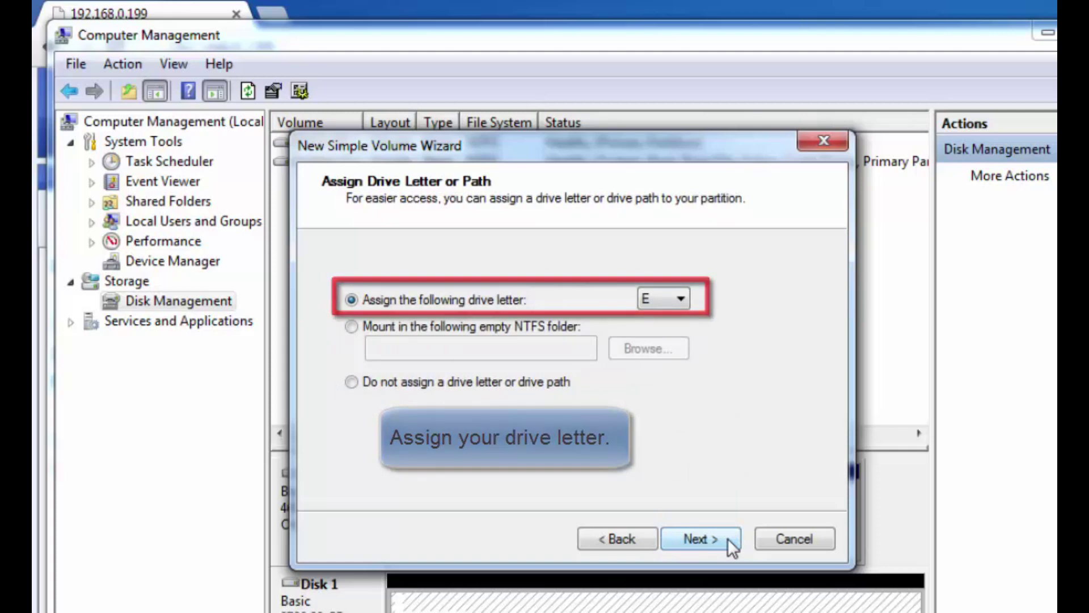
pyautogui.click(727, 538)
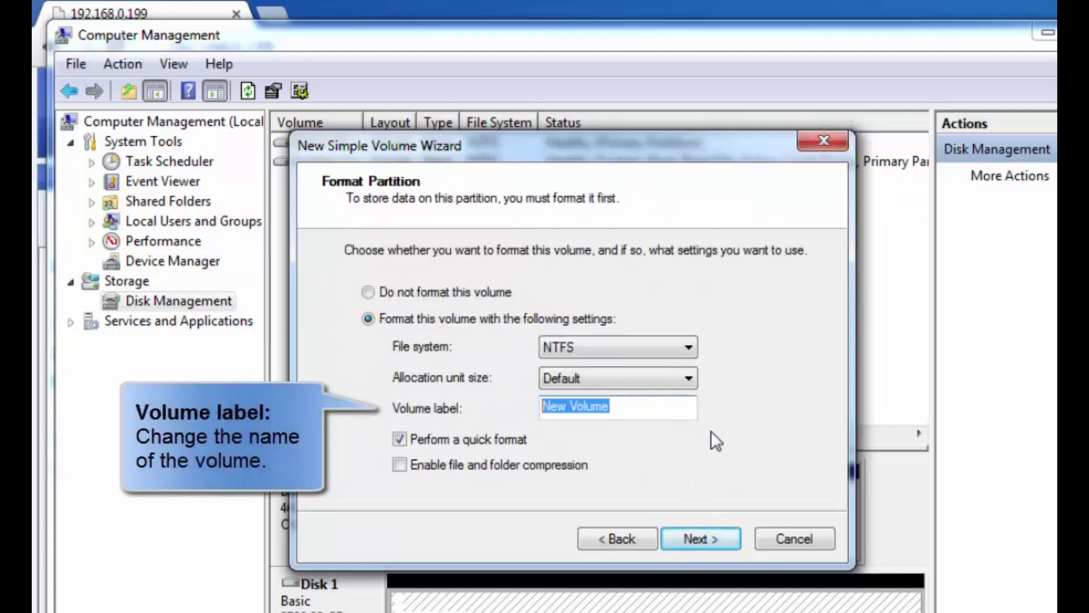
pyautogui.write('GV-RS-01')
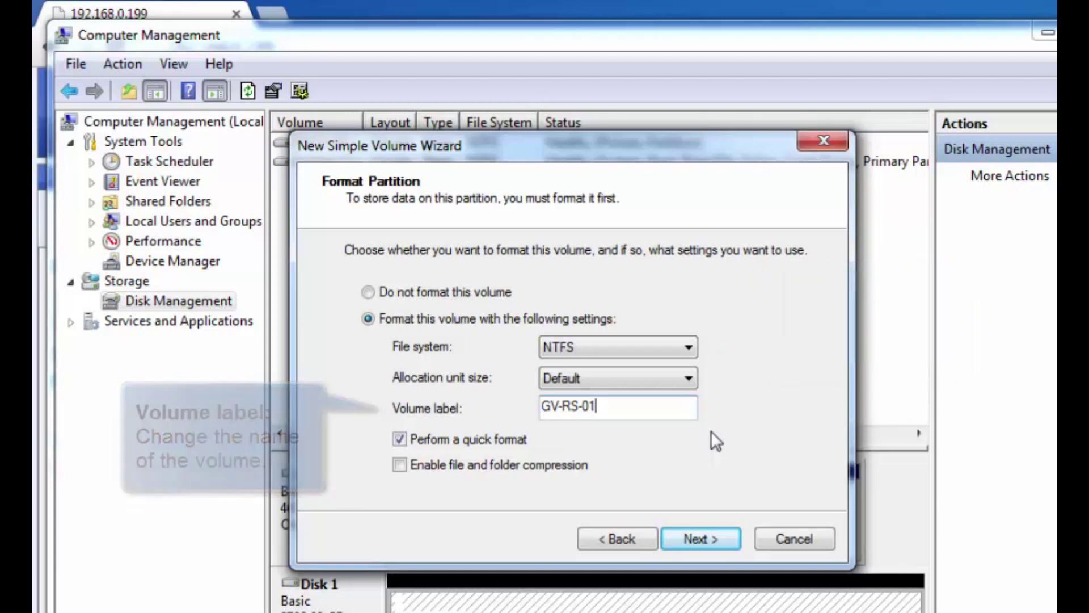
pyautogui.click(729, 540)
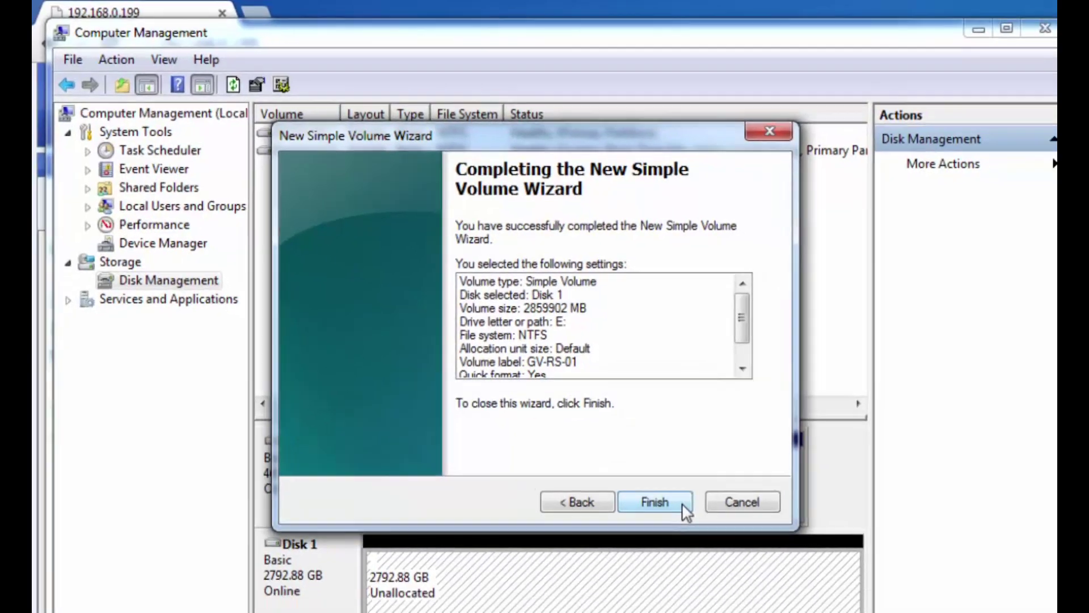
pyautogui.click(730, 540)
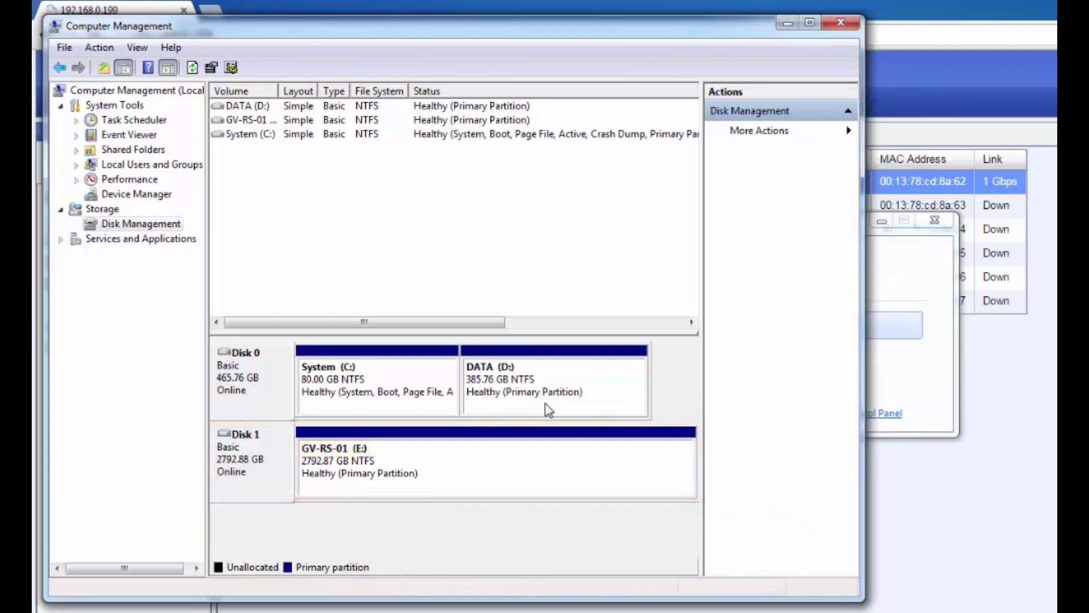
# Open drive GV-RS-01 (E:) from AutoPlay and make a new folder named DATA on it
pyautogui.click(925, 344)
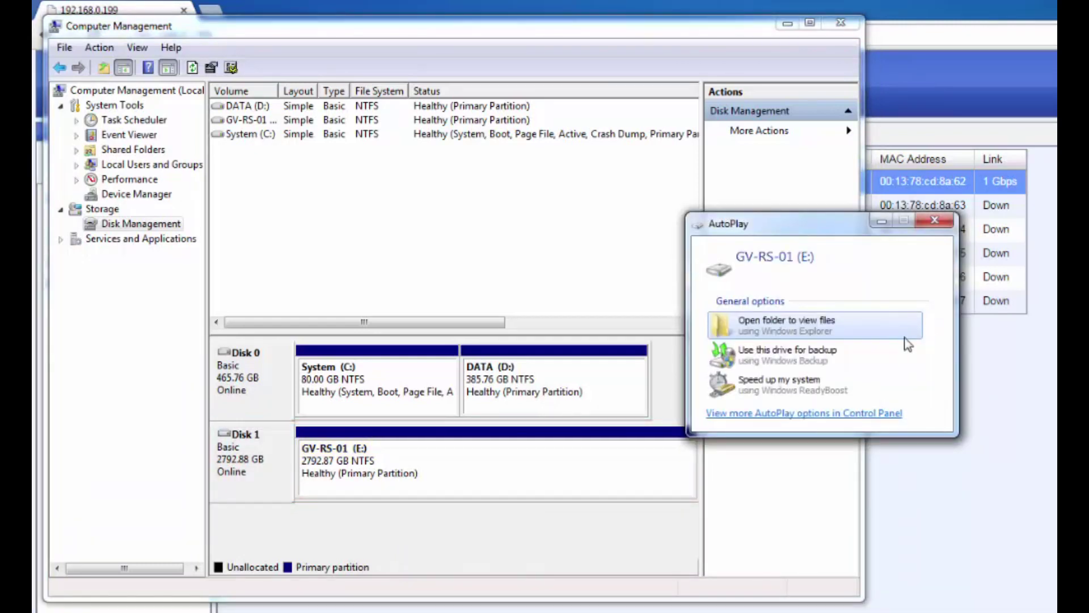
pyautogui.click(825, 334)
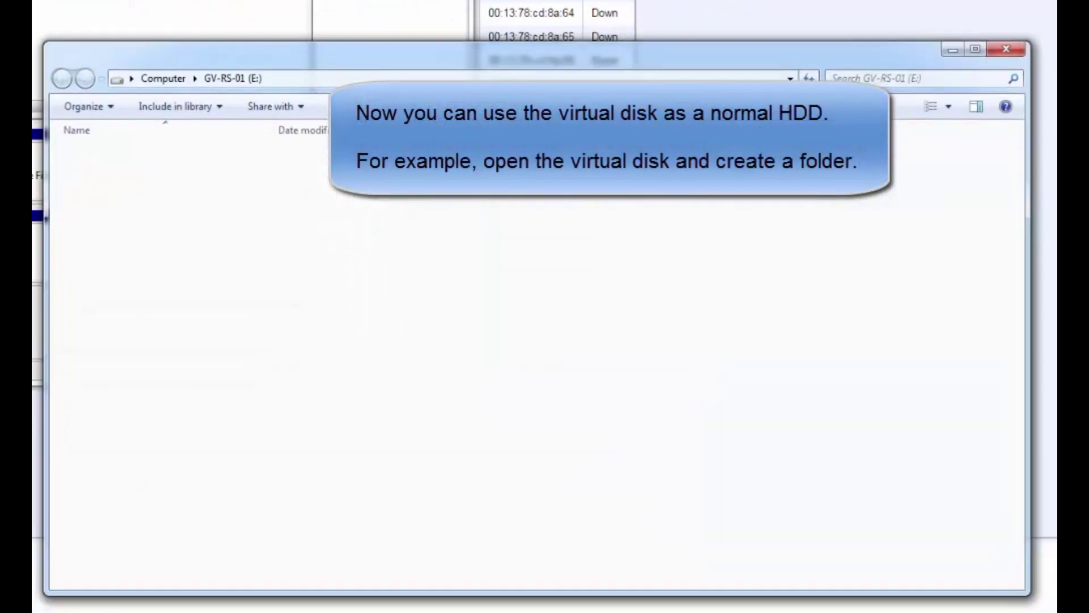
pyautogui.rightClick(268, 243)
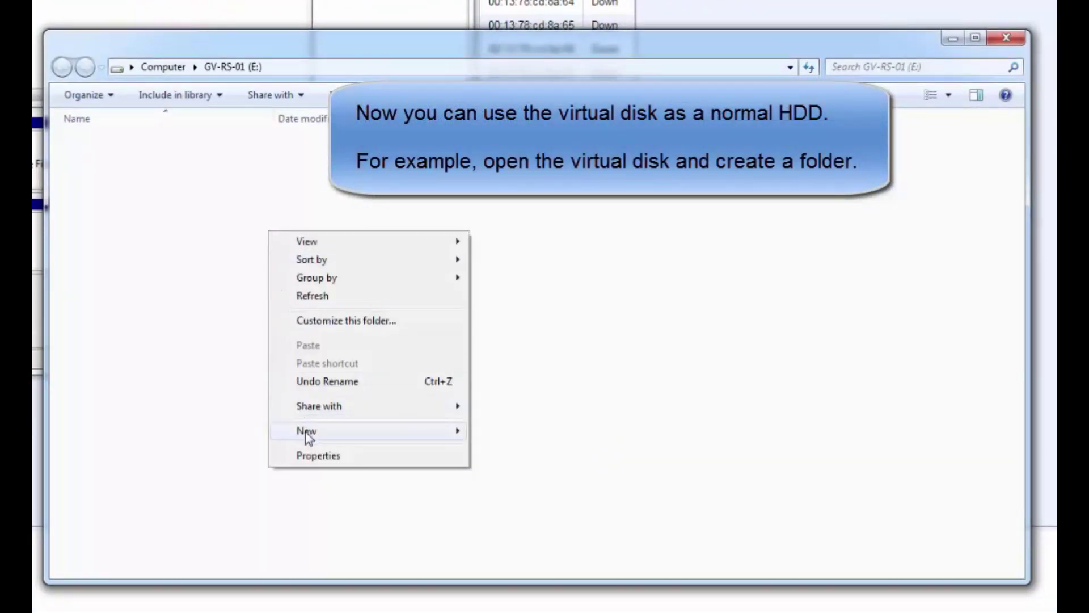
pyautogui.moveTo(308, 436)
pyautogui.click(514, 431)
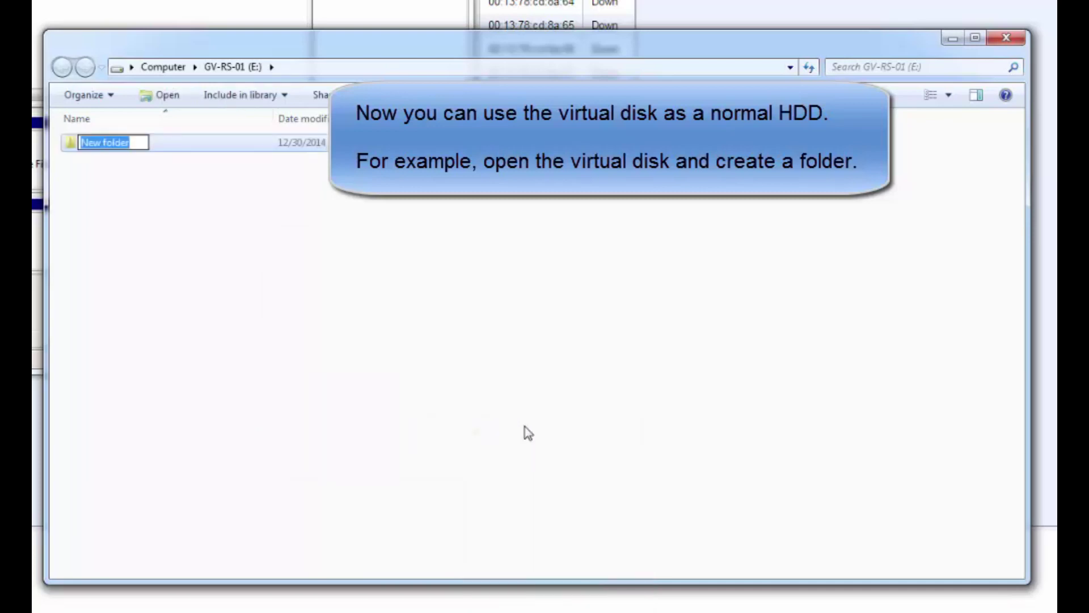
pyautogui.write('DATA')
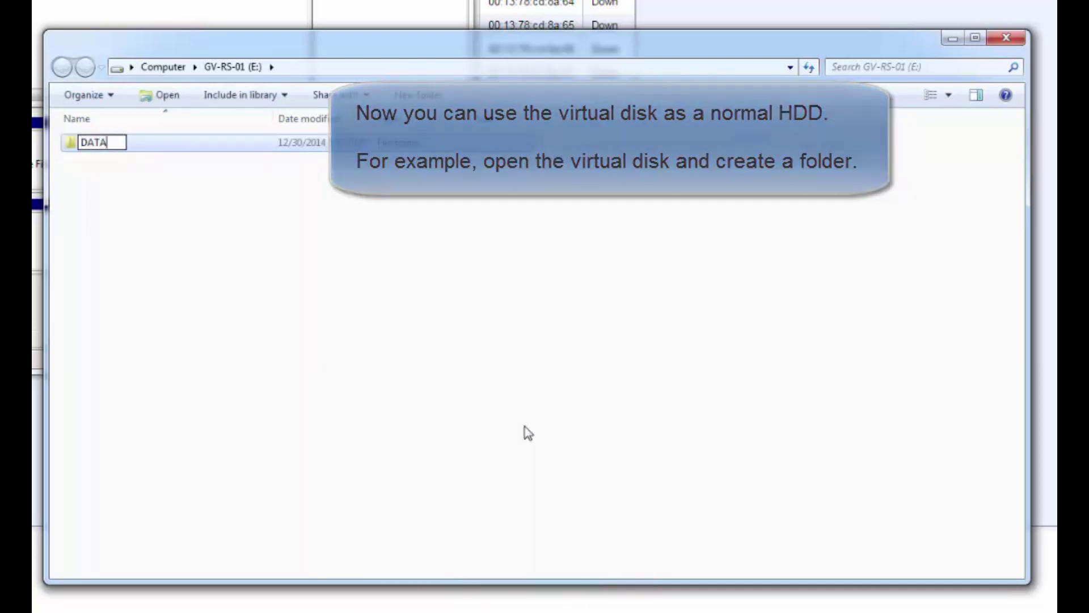
pyautogui.press('Return')
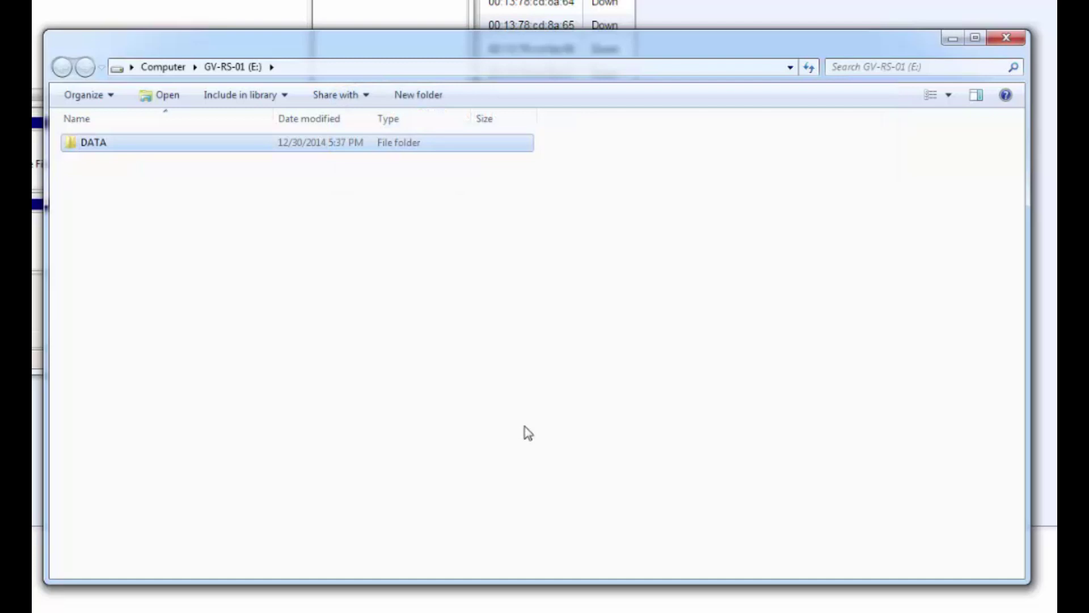